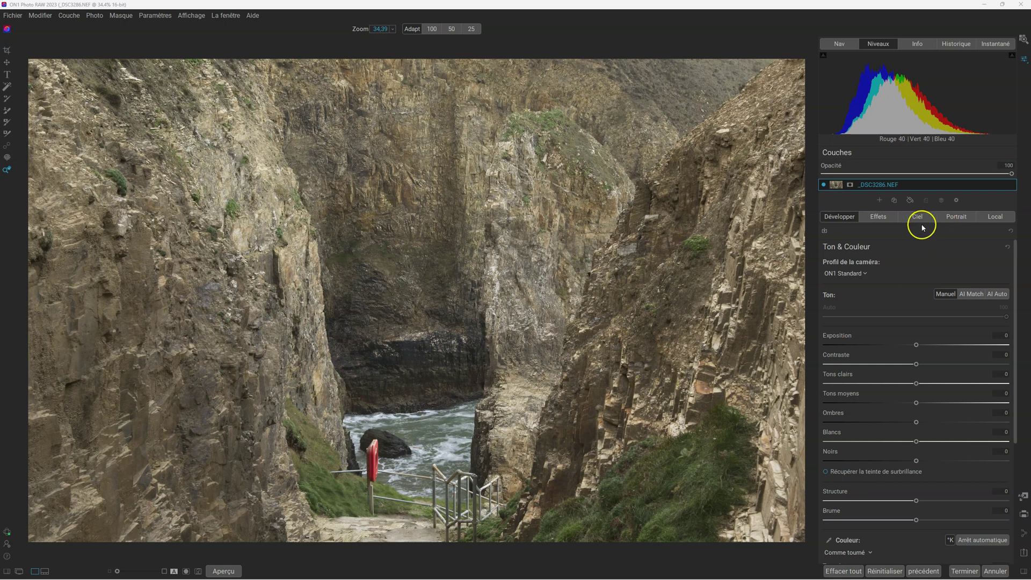
# - Add a Contraste dynamique filter to the photo and compare the image with the filter off and on
pyautogui.click(877, 218)
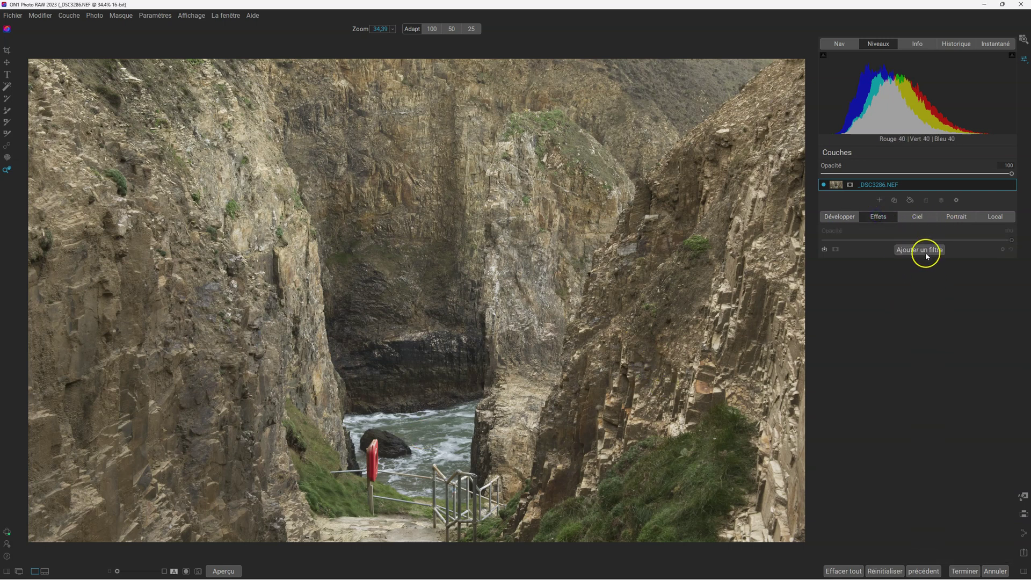
pyautogui.click(924, 252)
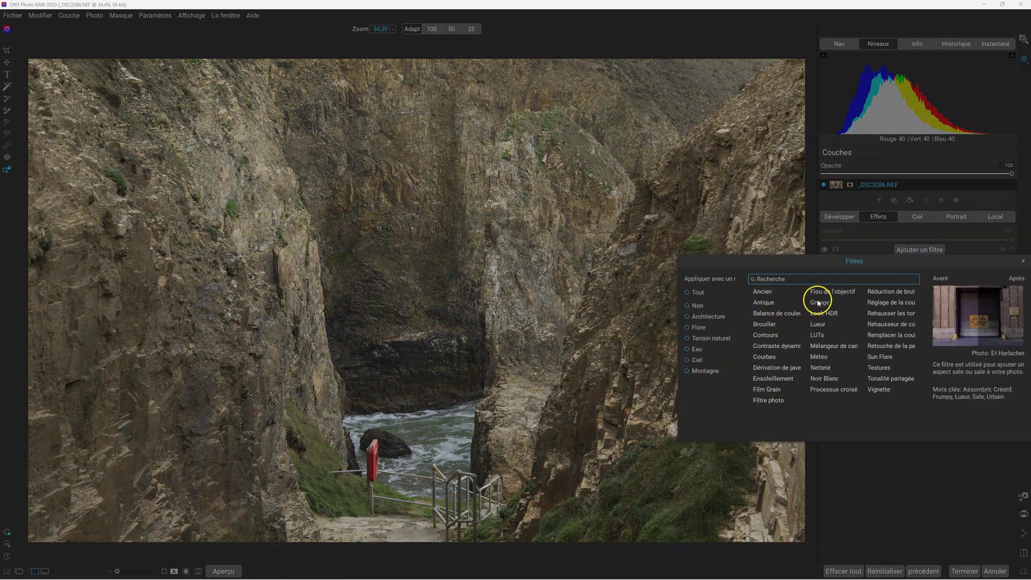
pyautogui.click(784, 348)
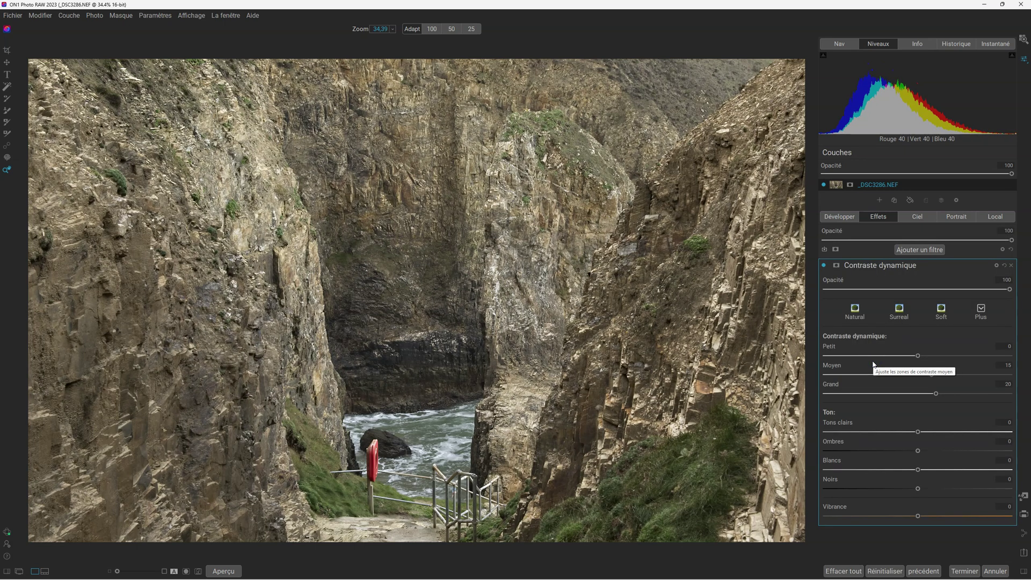
pyautogui.click(824, 265)
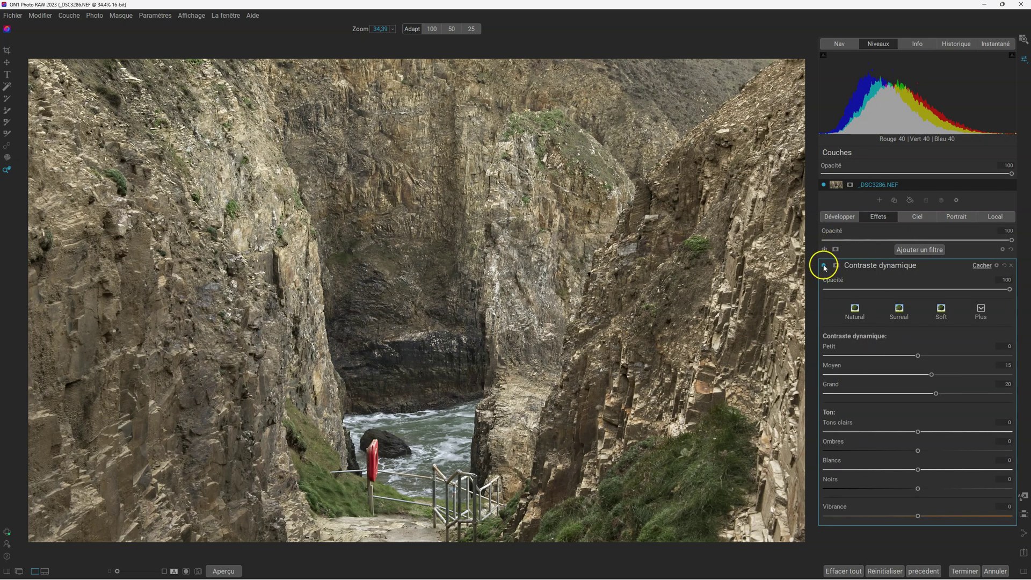
pyautogui.click(823, 266)
# - Try the Natural, Surreal and Soft styles of Contraste dynamique and settle on Natural
pyautogui.click(853, 309)
pyautogui.click(899, 310)
pyautogui.click(940, 310)
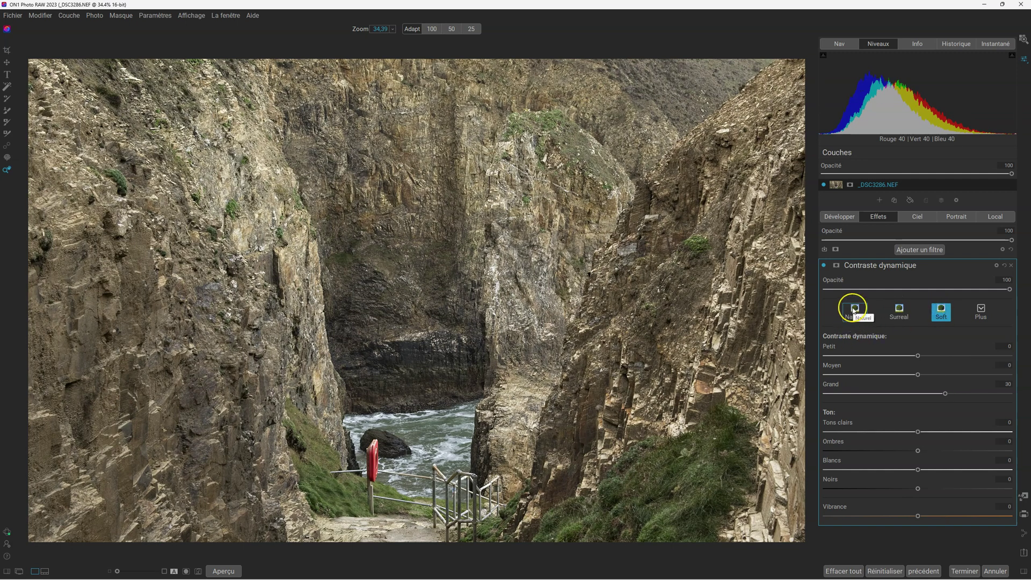
pyautogui.click(859, 310)
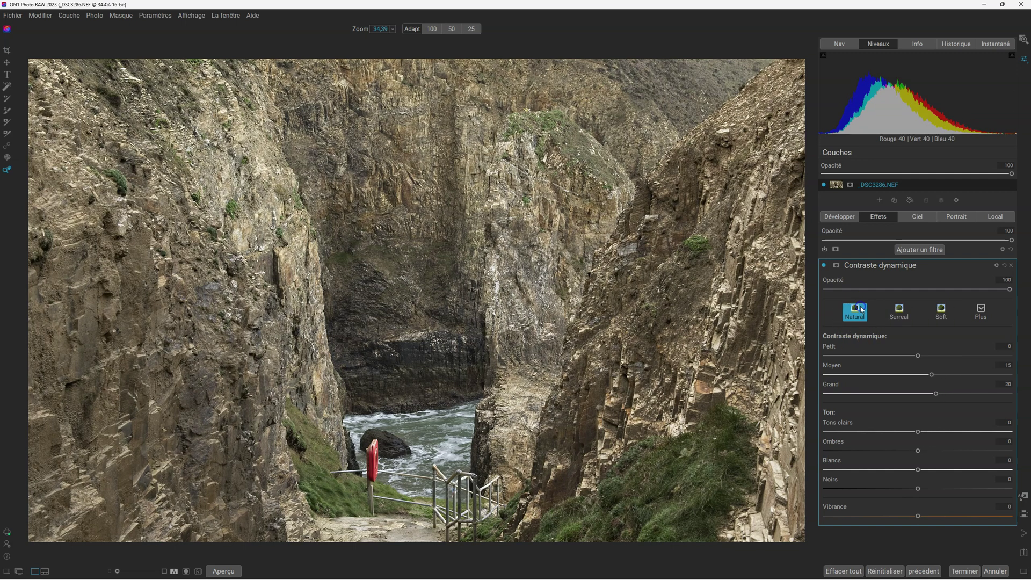
# - Open the Contraste dynamique filter's mask options and briefly view its mask before returning to the photo
pyautogui.click(838, 268)
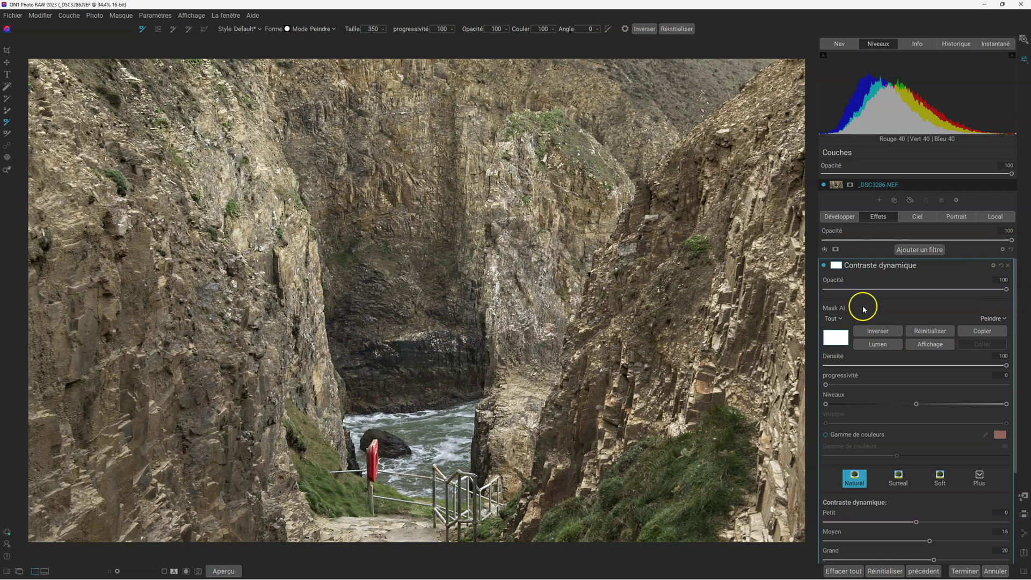
pyautogui.click(845, 342)
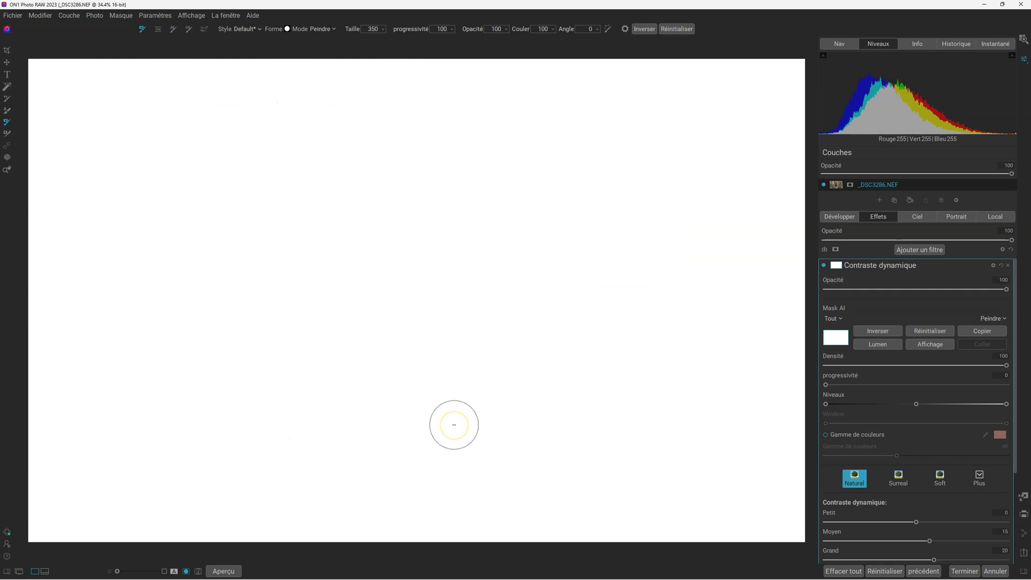
pyautogui.press('o')
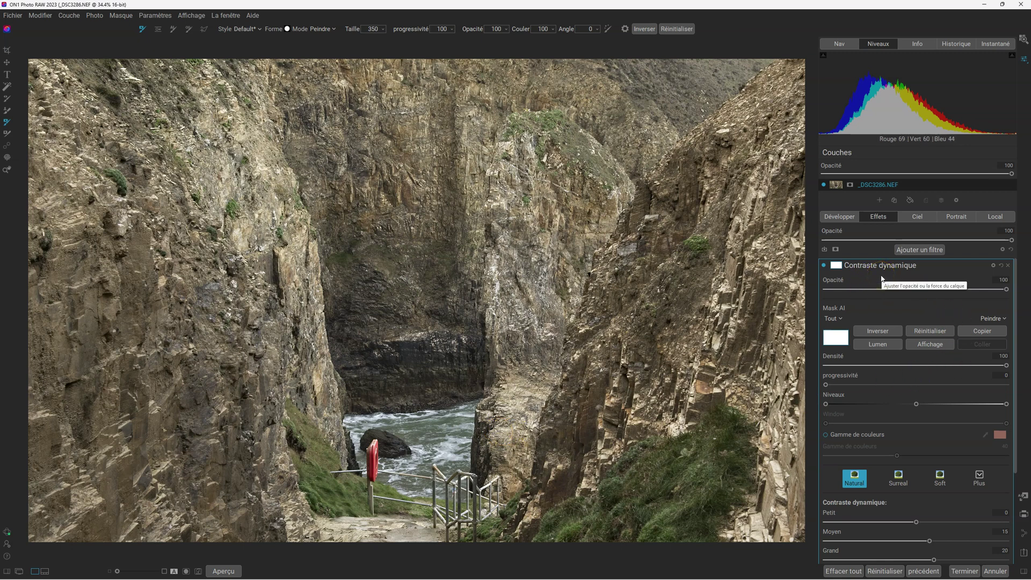
# - Invert the filter's mask and paint the effect onto the lower-left rock face, checking the mask and the filtered result
pyautogui.click(876, 331)
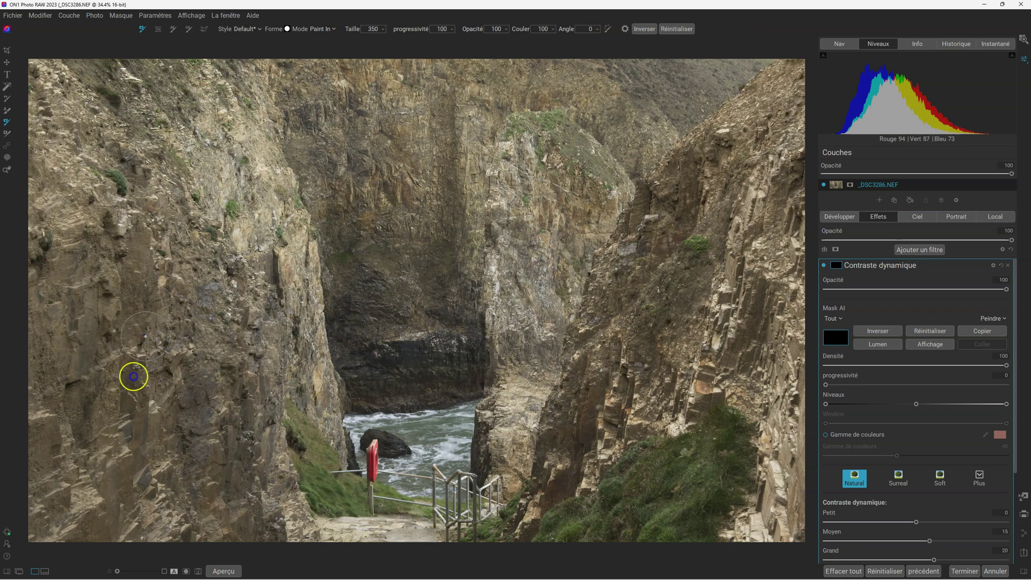
pyautogui.moveTo(136, 369)
pyautogui.mouseDown()
pyautogui.moveTo(180, 421)
pyautogui.moveTo(165, 412)
pyautogui.mouseUp()
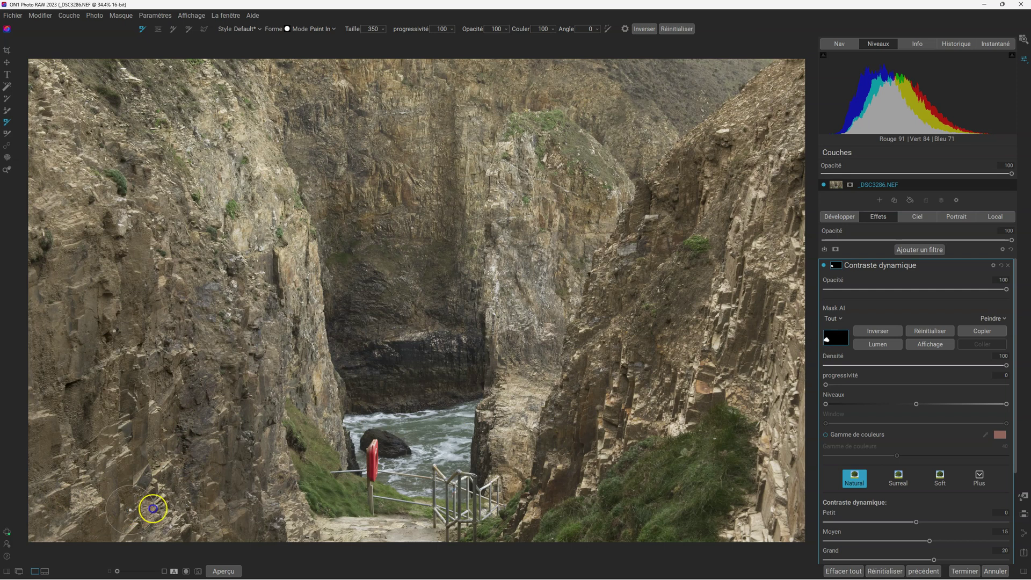
pyautogui.click(929, 349)
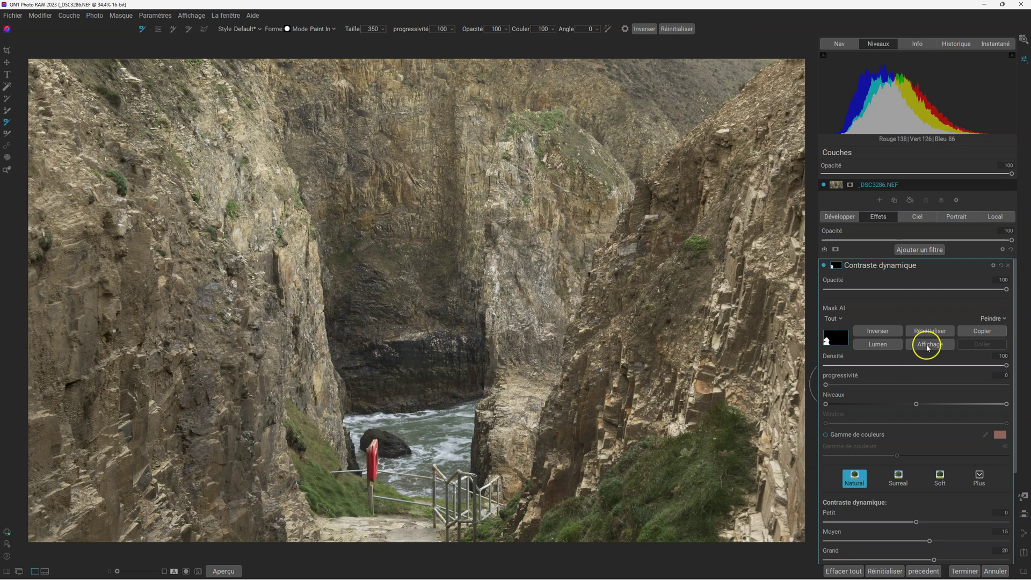
pyautogui.click(928, 348)
pyautogui.click(928, 348)
pyautogui.click(927, 348)
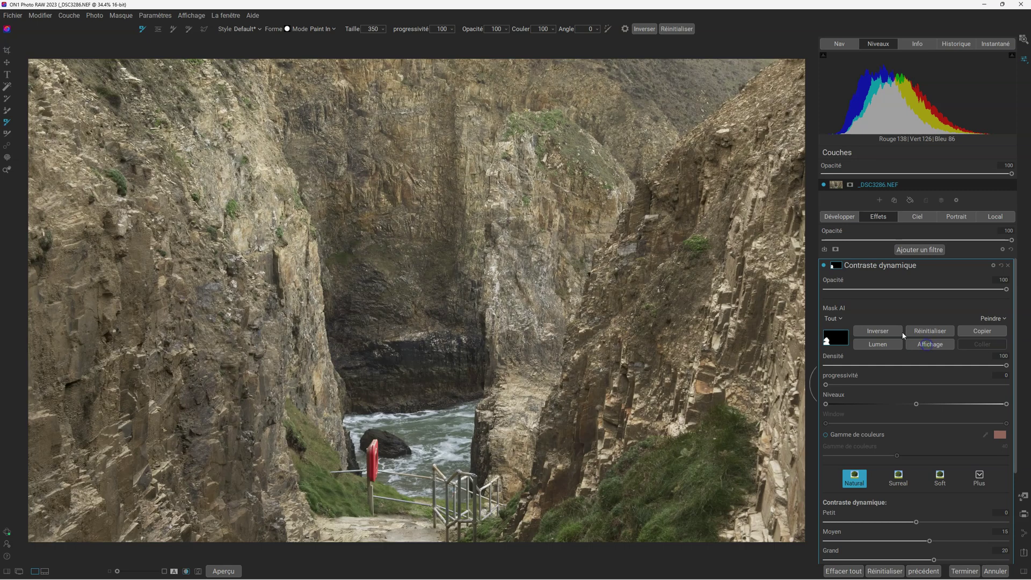
pyautogui.click(824, 266)
pyautogui.click(824, 266)
# - Set the brush opacity to 41 and paint a stroke over the right-hand rock face, checking it in the mask view
pyautogui.click(505, 29)
pyautogui.moveTo(501, 36); pyautogui.dragTo(480, 40)
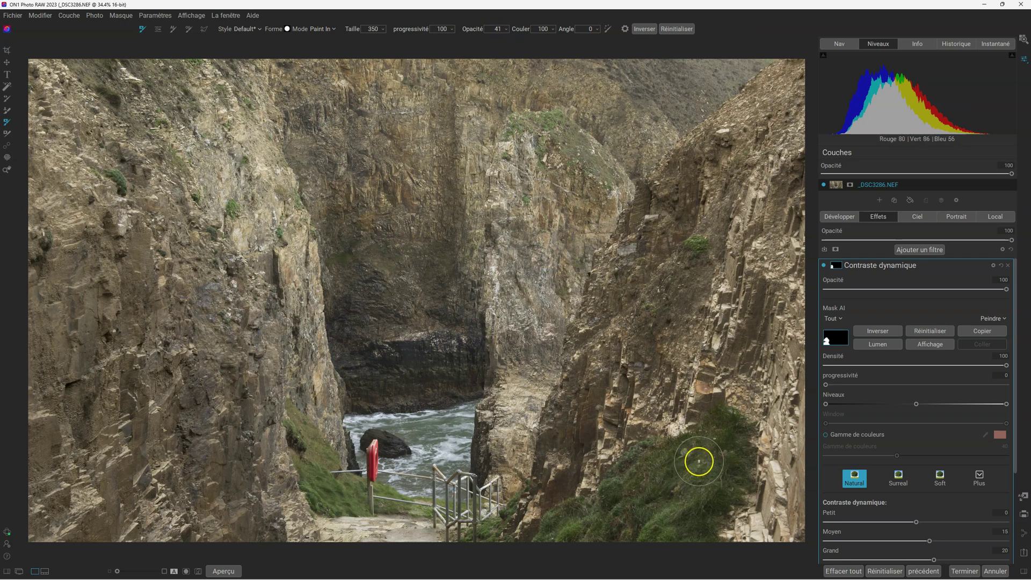
pyautogui.moveTo(646, 397)
pyautogui.mouseDown()
pyautogui.moveTo(722, 284)
pyautogui.moveTo(685, 372)
pyautogui.moveTo(742, 273)
pyautogui.mouseUp()
pyautogui.click(937, 346)
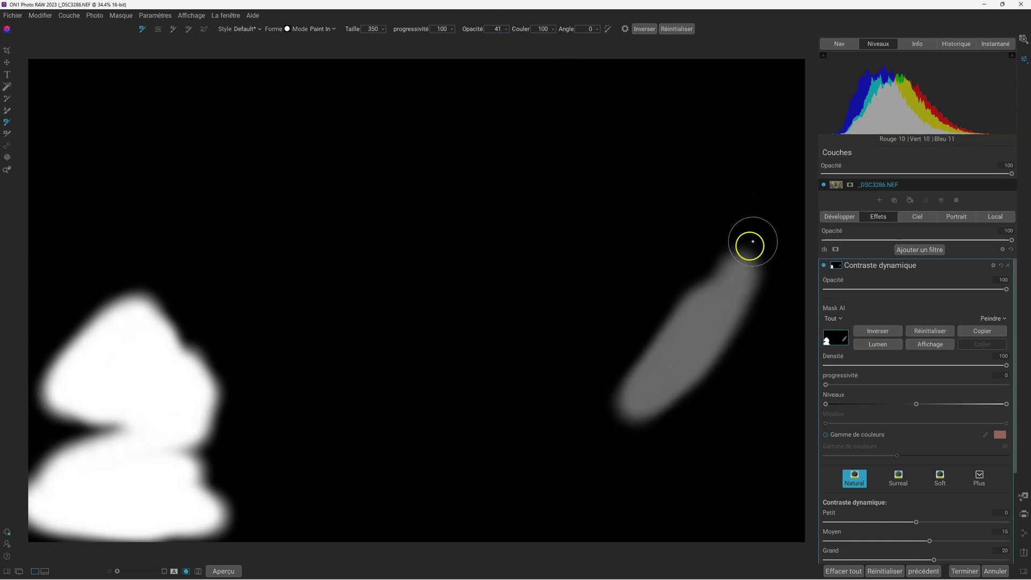
pyautogui.click(940, 347)
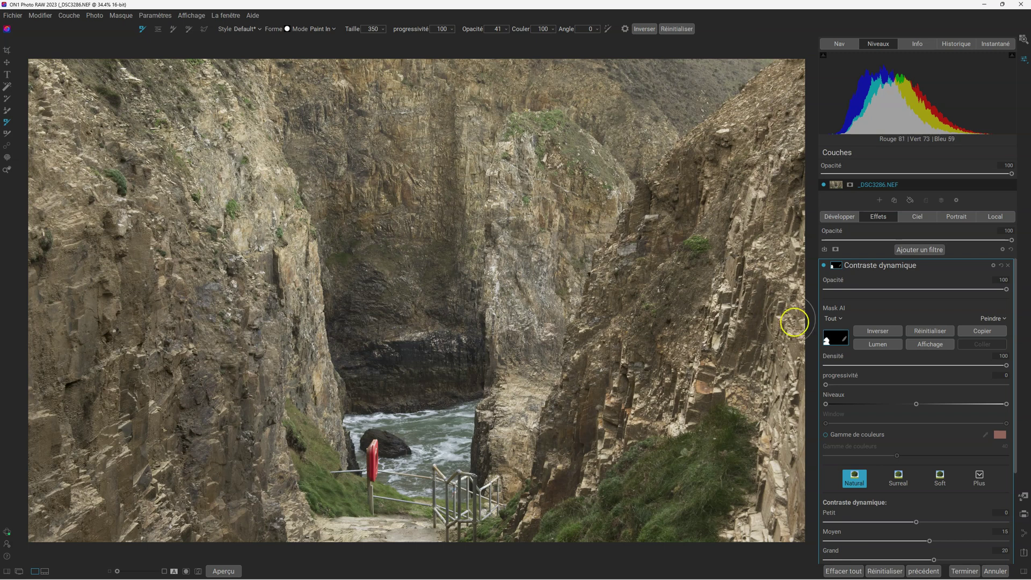
# - Reset the filter's painted mask, replace it with a Lumen mask and display that mask
pyautogui.click(927, 332)
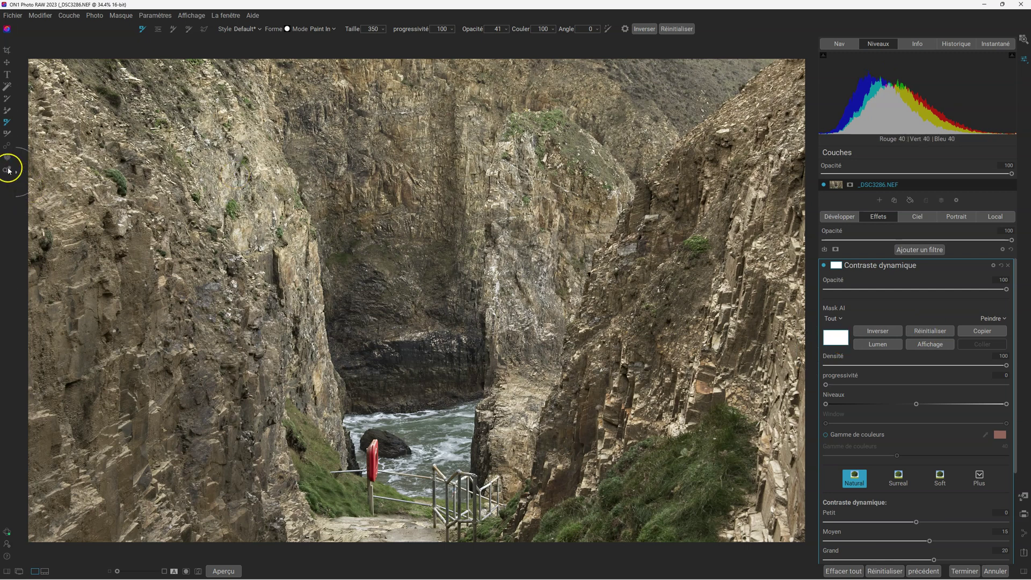
pyautogui.press('z')
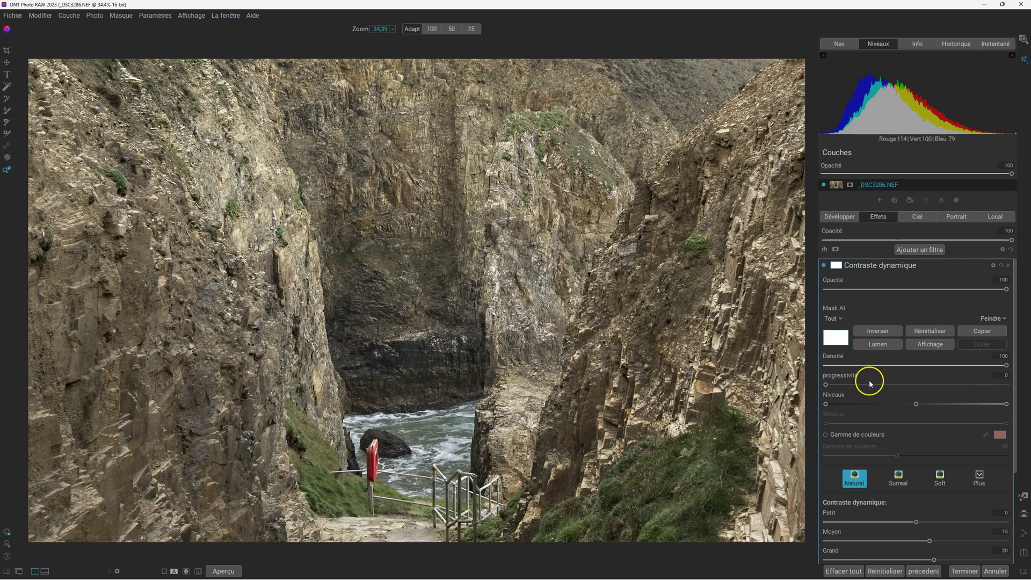
pyautogui.click(881, 345)
pyautogui.click(882, 346)
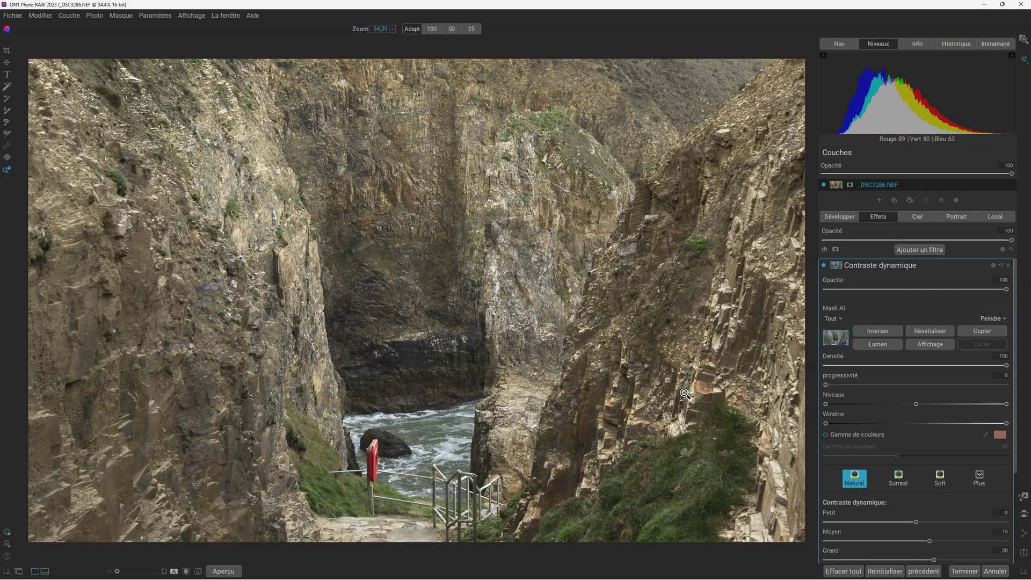
pyautogui.press('o')
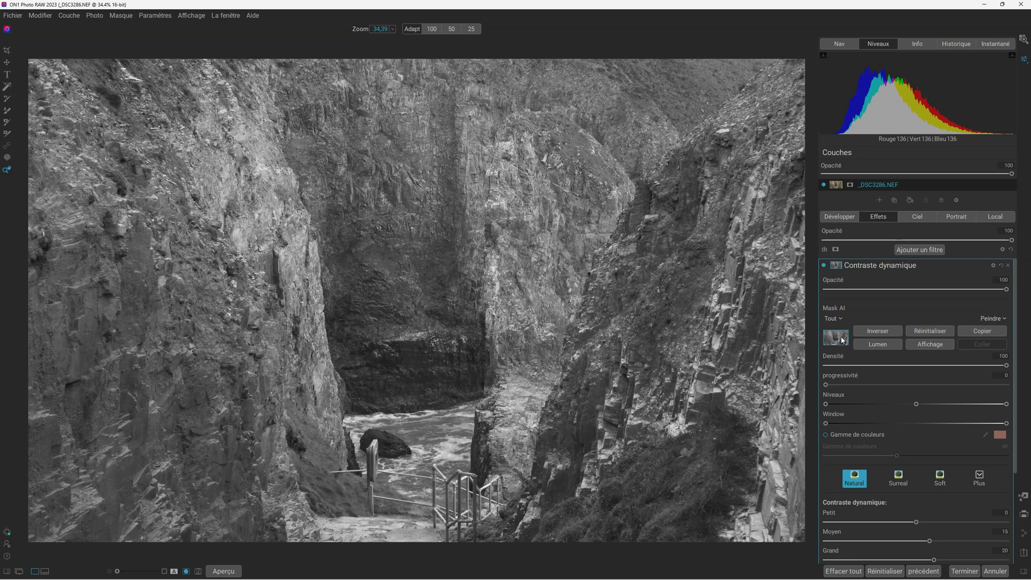
# - Compare the normal and inverted Lumen mask, first in the mask view and repeatedly on the photo, ending with the non-inverted mask
pyautogui.click(875, 328)
pyautogui.click(877, 331)
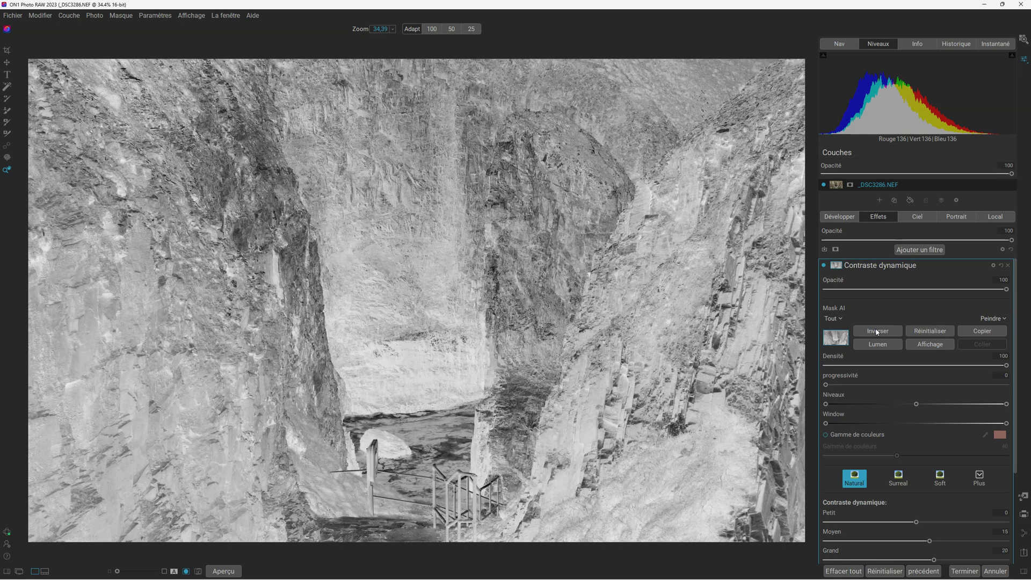
pyautogui.press('o')
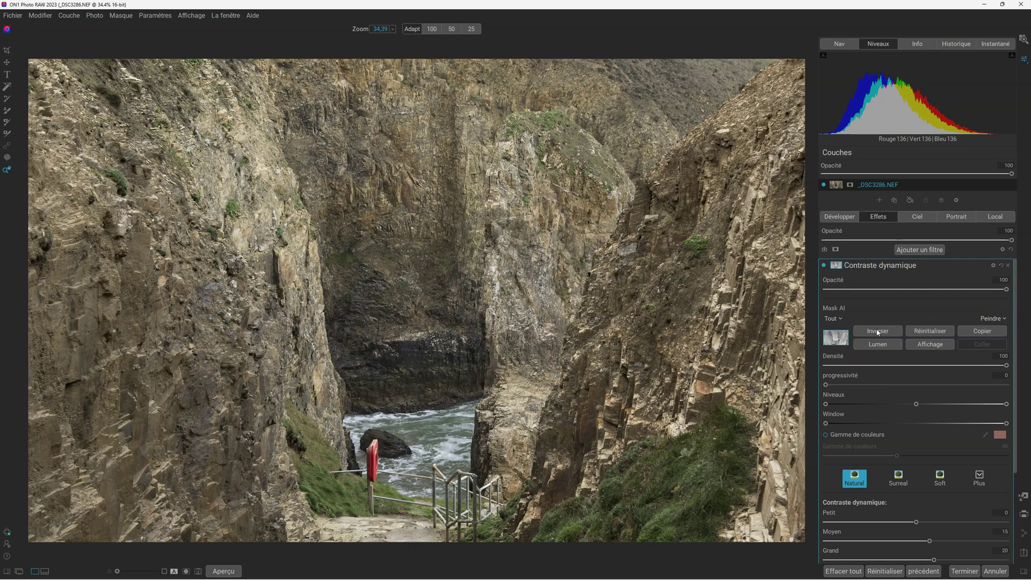
pyautogui.click(877, 332)
pyautogui.click(877, 332)
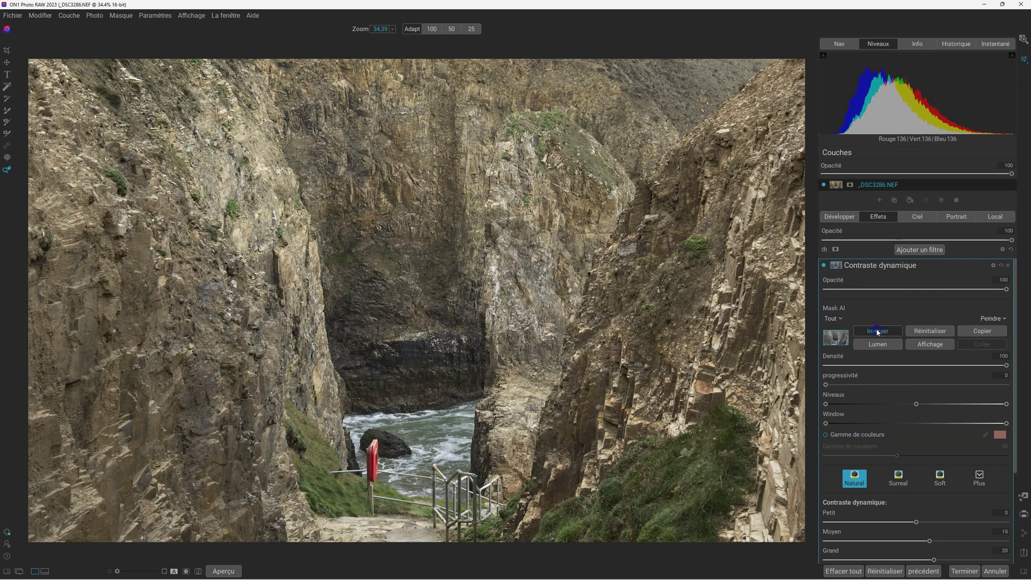
pyautogui.click(877, 333)
pyautogui.click(877, 332)
pyautogui.click(877, 332)
pyautogui.click(877, 332)
pyautogui.click(877, 332)
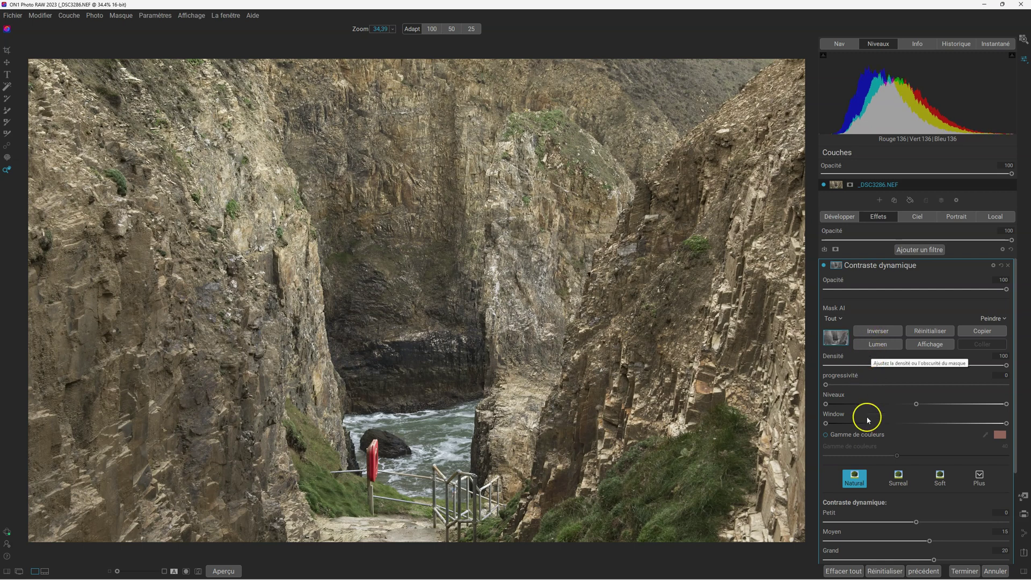
# - Apply the Surreal style to Contraste dynamique and compare its effect with the Lumen mask inverted and restored
pyautogui.click(897, 476)
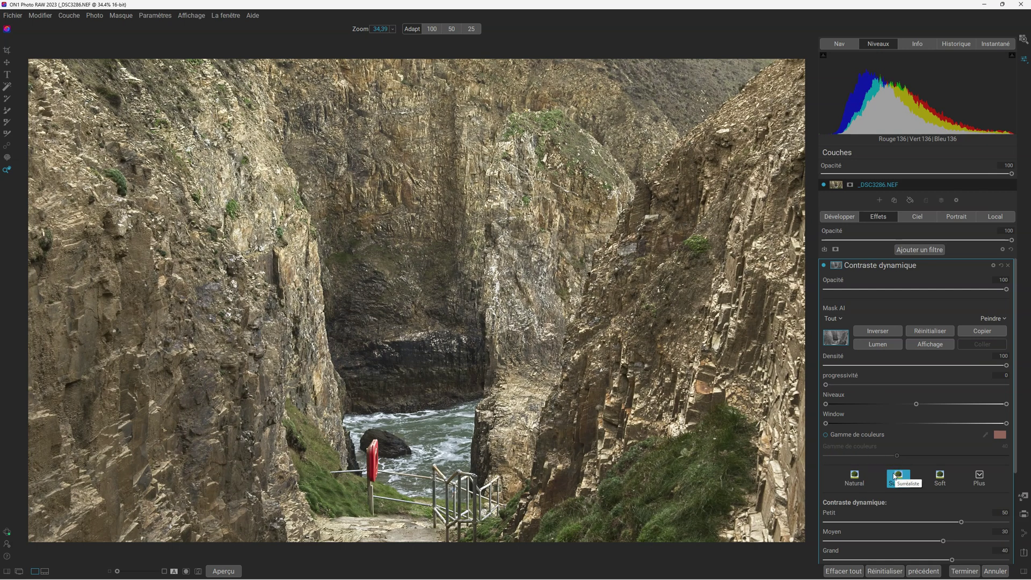
pyautogui.click(872, 331)
pyautogui.click(877, 332)
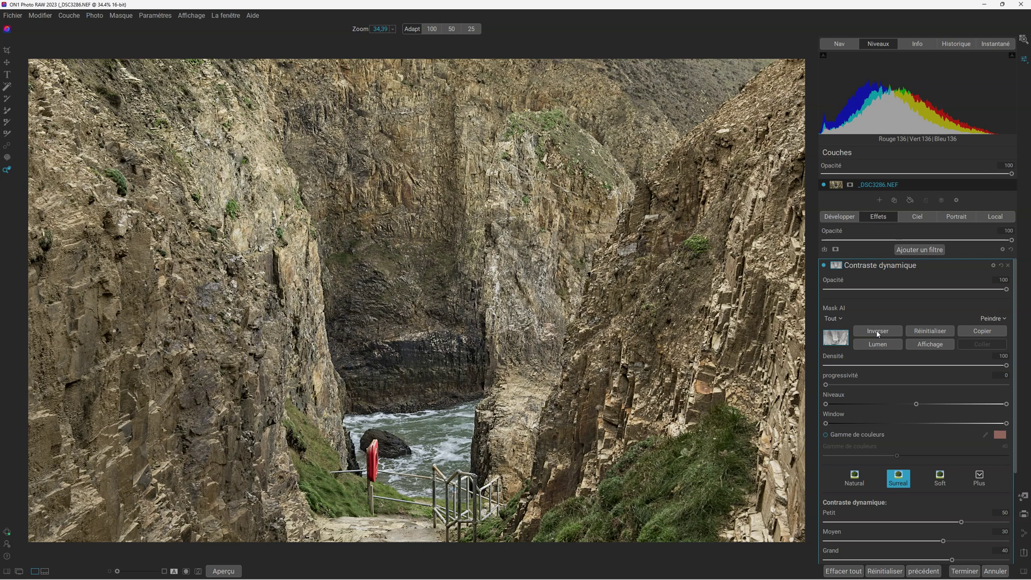
pyautogui.click(877, 331)
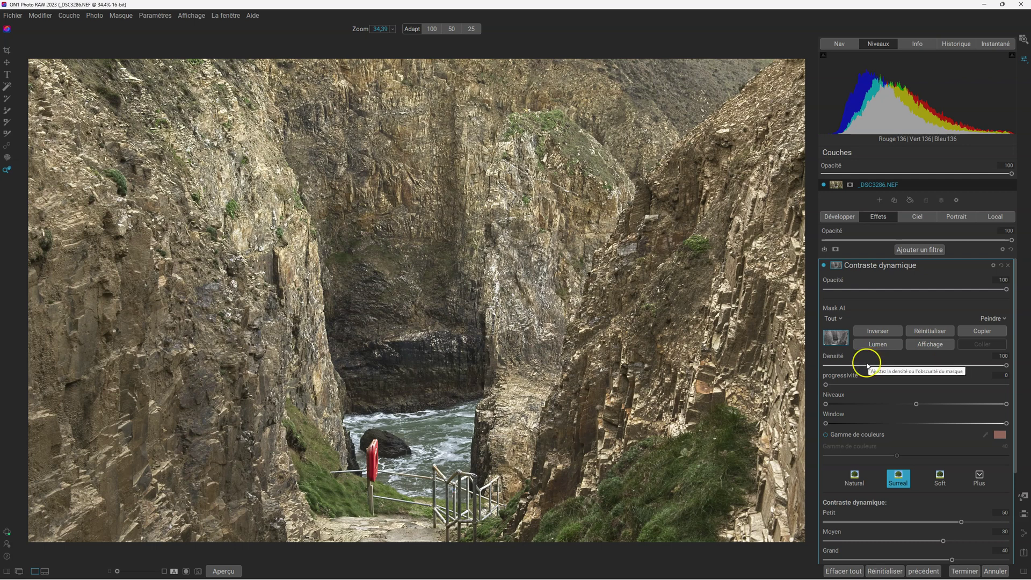
# - Display the Lumen mask in black and white to examine its normal and inverted versions, and return to the photo
pyautogui.click(930, 345)
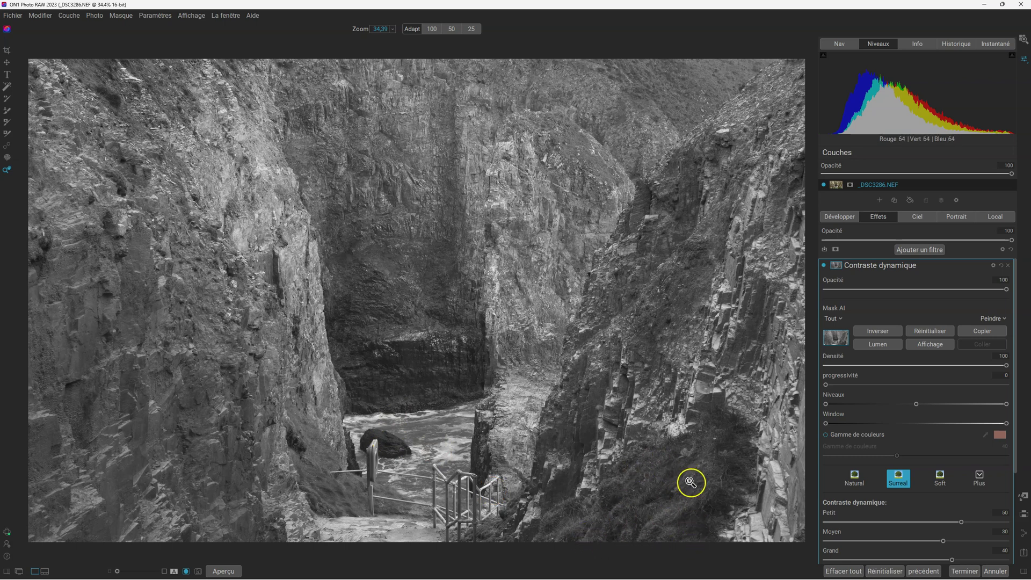
pyautogui.click(874, 332)
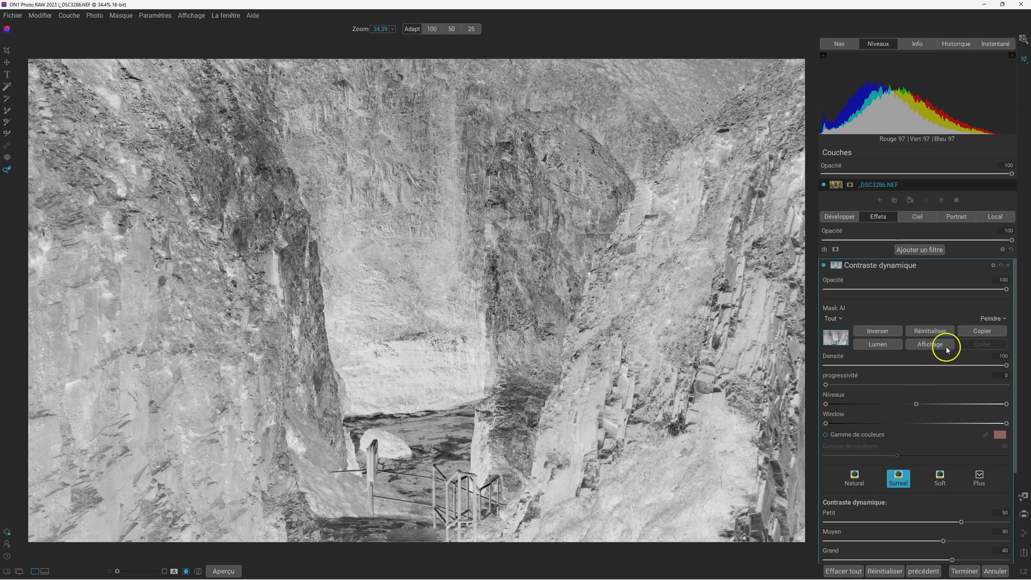
pyautogui.click(883, 331)
pyautogui.click(884, 333)
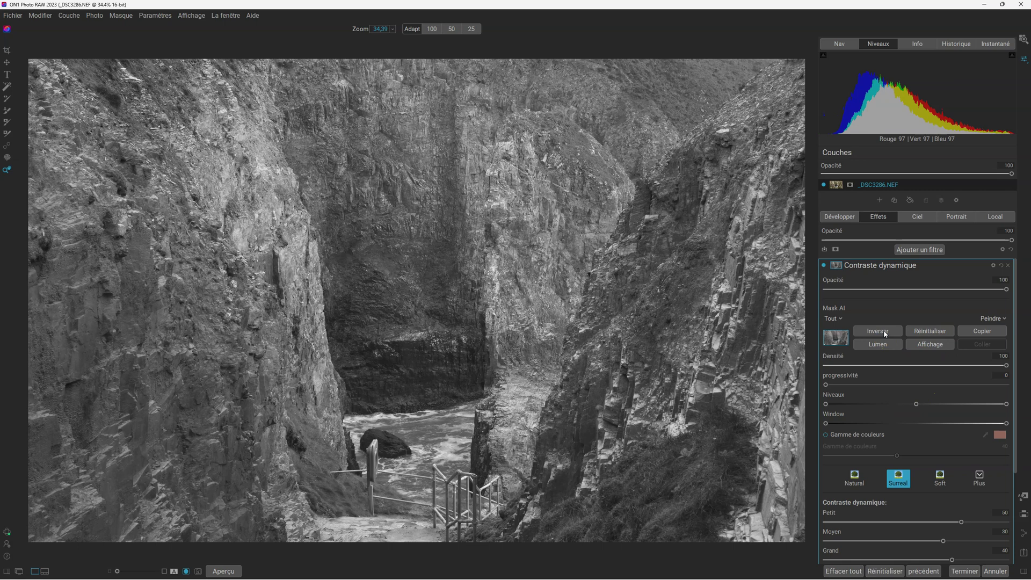
pyautogui.click(933, 345)
pyautogui.click(936, 346)
pyautogui.click(881, 332)
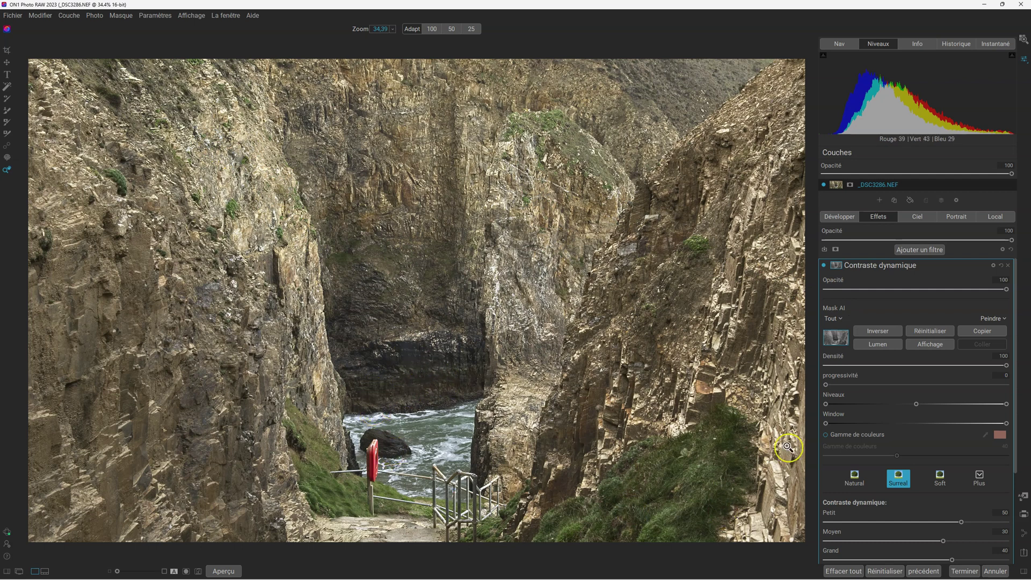
# - Toggle the Lumen mask's inversion on the photo to compare the Surreal effect in bright and dark areas, ending with the non-inverted mask
pyautogui.click(875, 331)
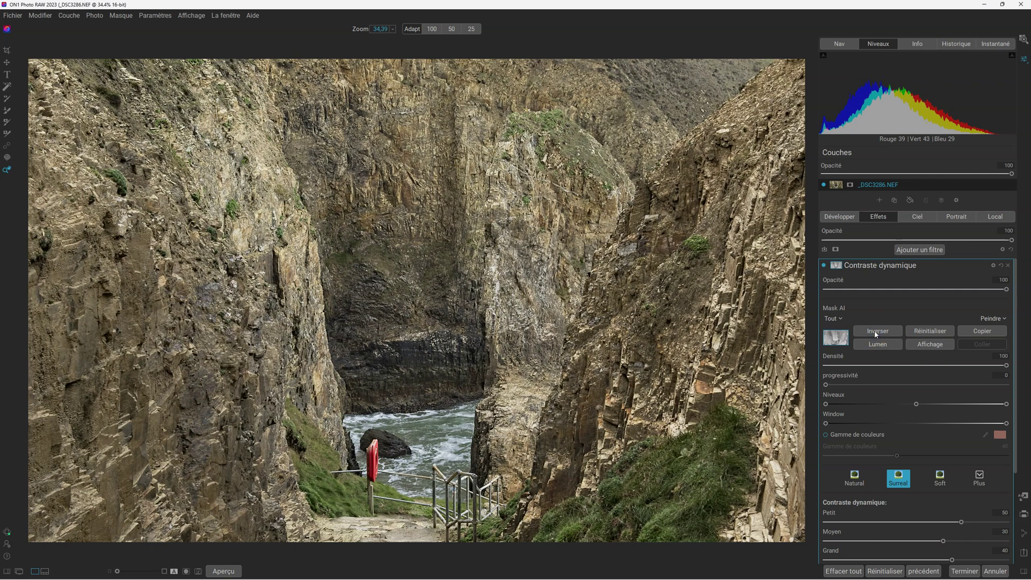
pyautogui.click(875, 332)
pyautogui.click(875, 331)
pyautogui.click(876, 331)
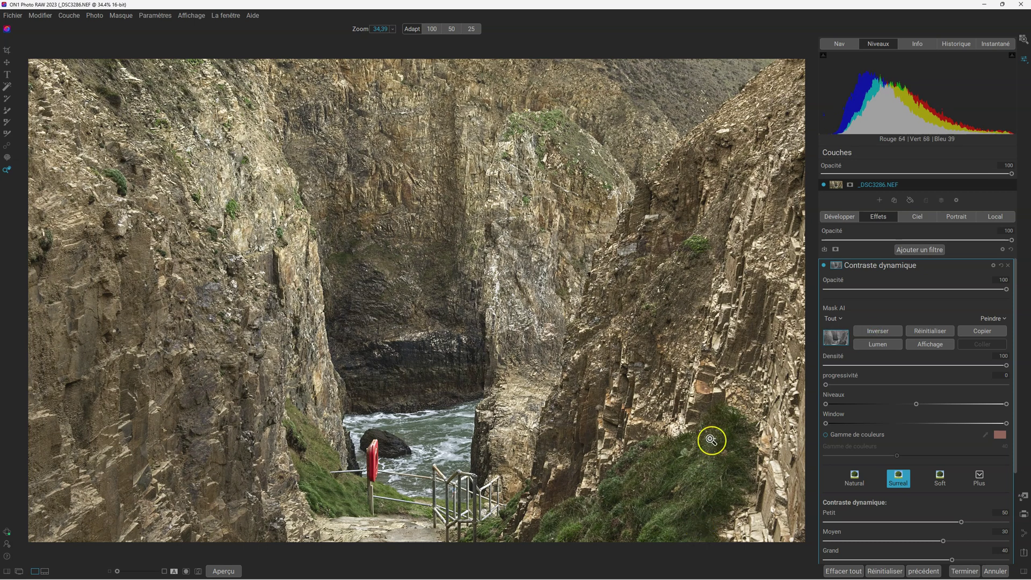
pyautogui.click(876, 331)
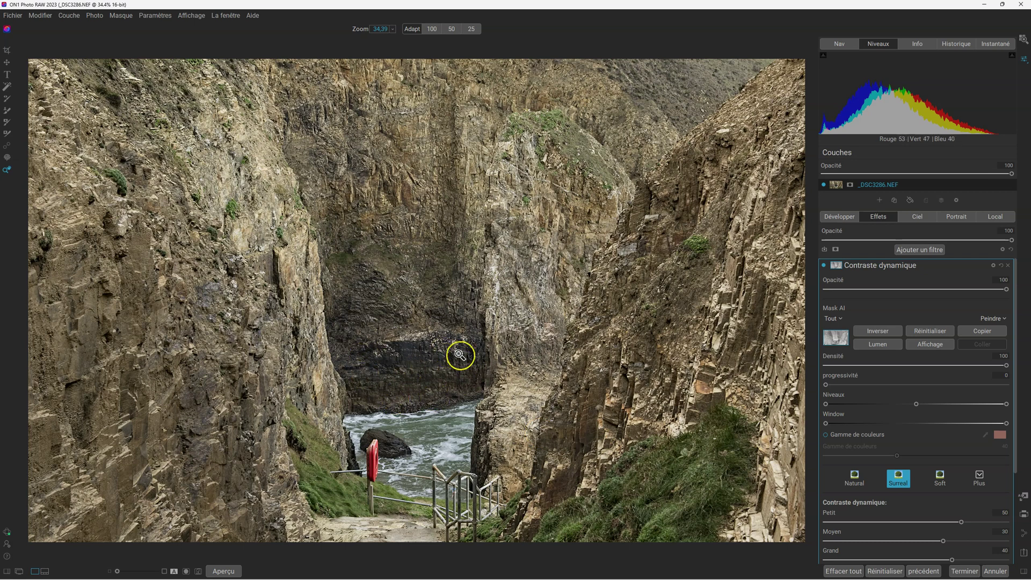
pyautogui.click(883, 331)
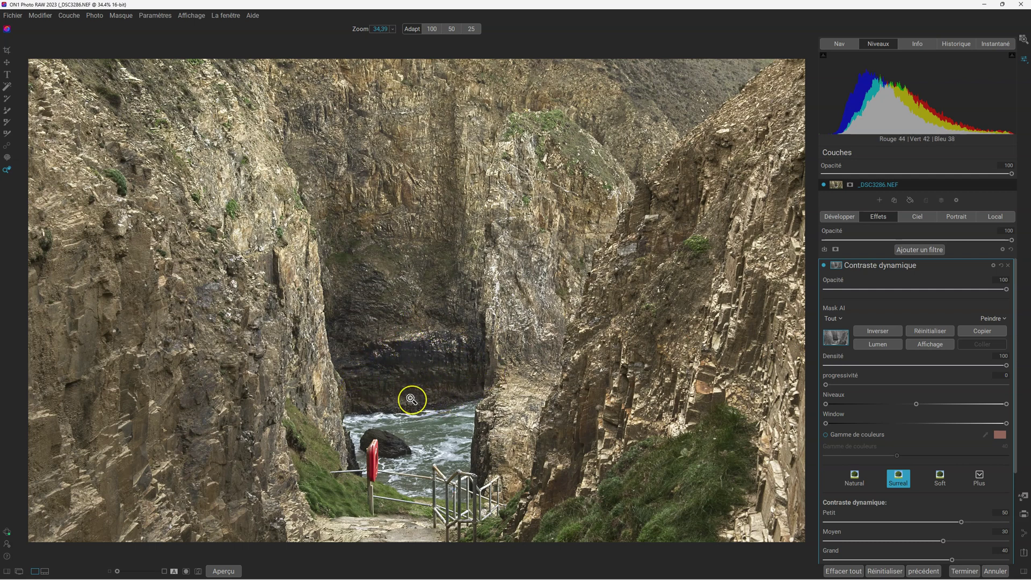
# - Compare the inverted and normal Lumen mask in black and white, and examine the bright and dark areas of the non-inverted mask
pyautogui.click(886, 331)
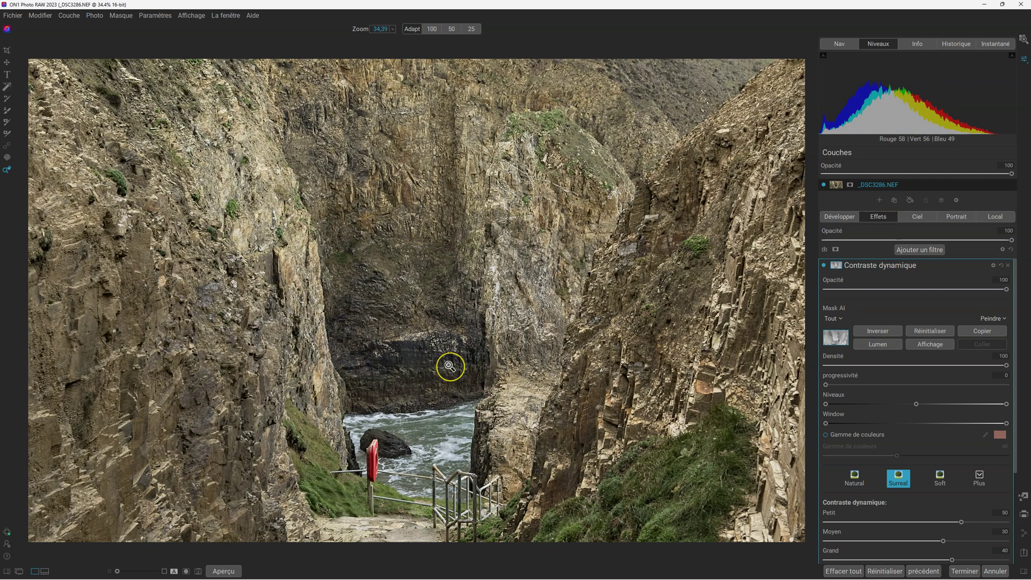
pyautogui.hotkey('ctrl', 'm')
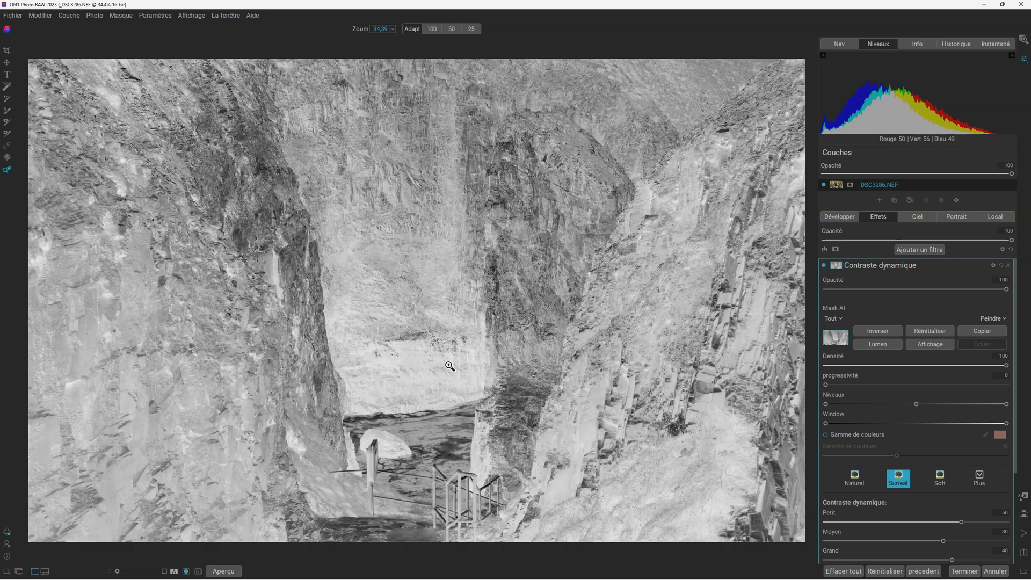
pyautogui.click(874, 332)
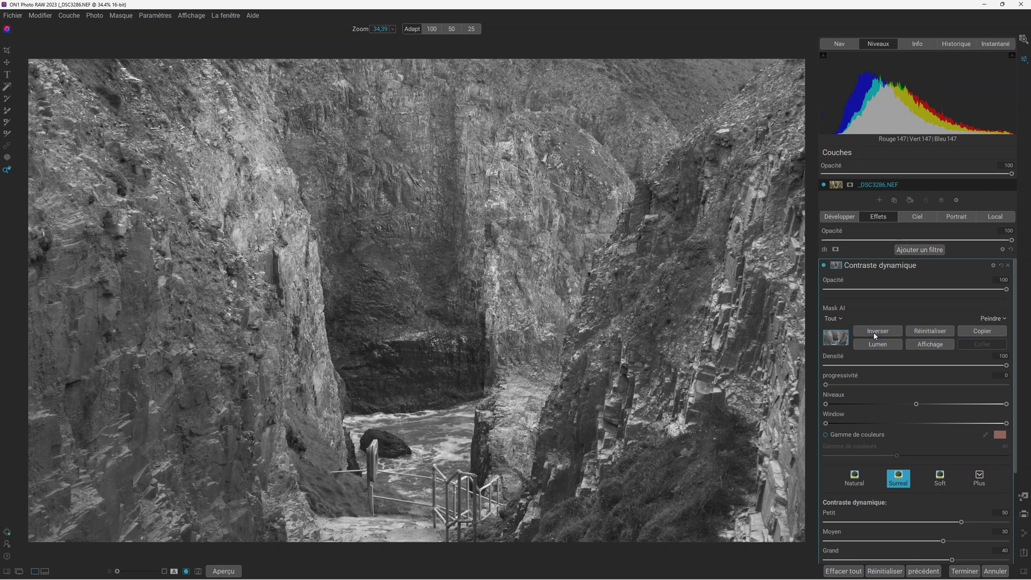
pyautogui.click(875, 333)
pyautogui.click(874, 333)
pyautogui.click(730, 304)
pyautogui.click(633, 297)
pyautogui.click(758, 357)
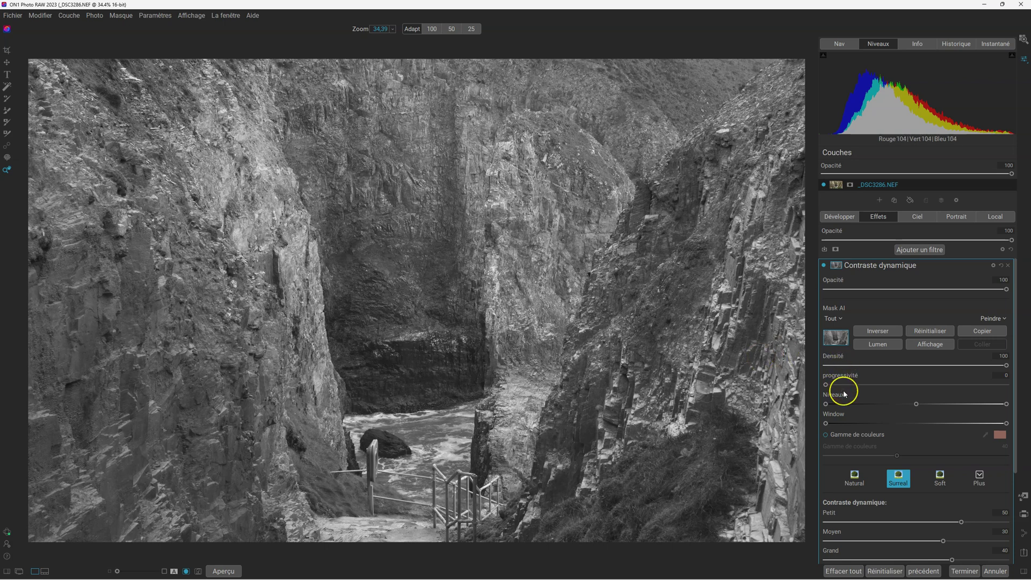
# - Shift the Lumen mask's Niveaux midtone towards the dark and bright ends to compare the mask, and reset it to the centre
pyautogui.click(916, 403)
pyautogui.moveTo(914, 405); pyautogui.dragTo(858, 406)
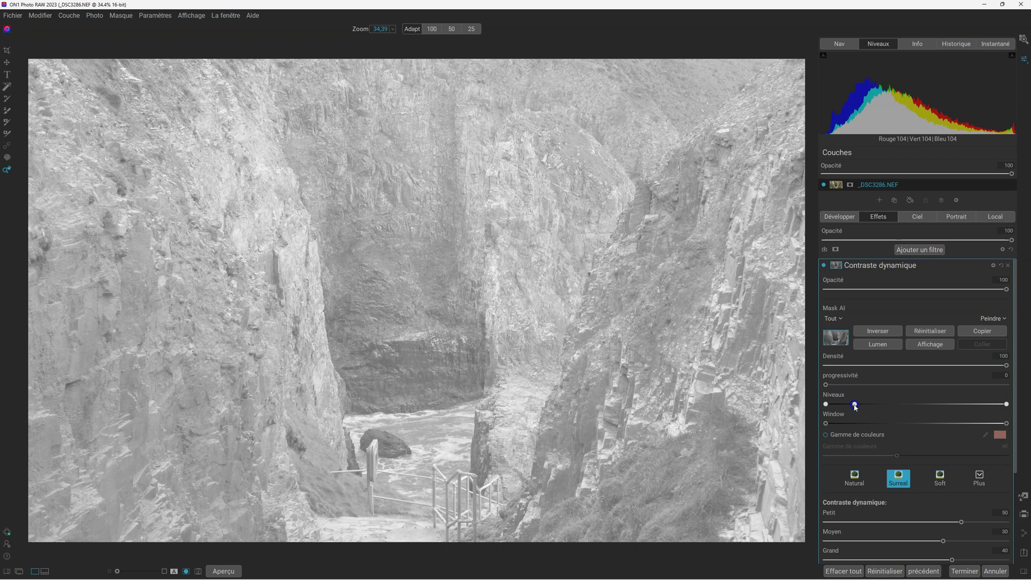
pyautogui.moveTo(855, 407); pyautogui.dragTo(987, 401)
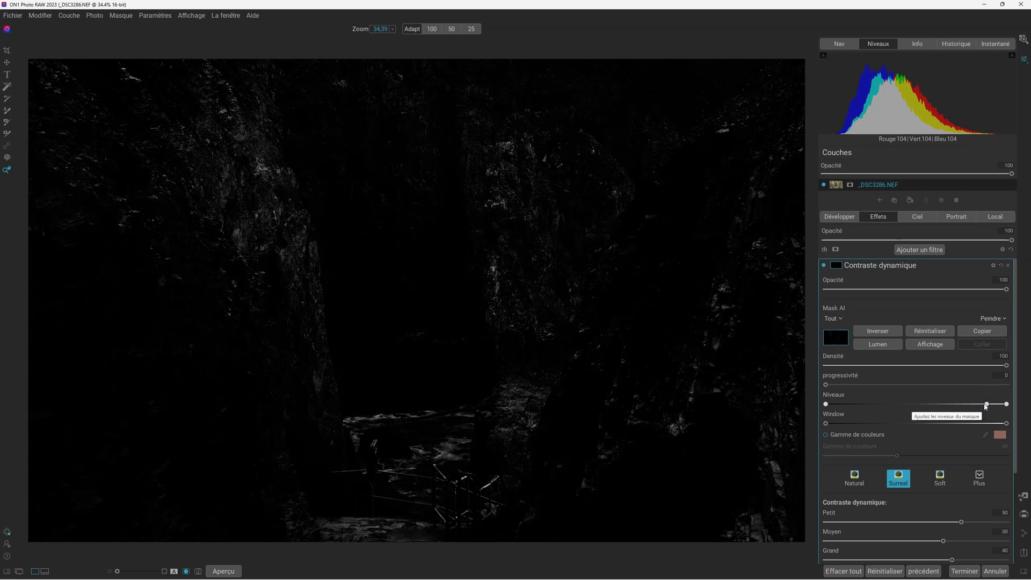
pyautogui.doubleClick(986, 404)
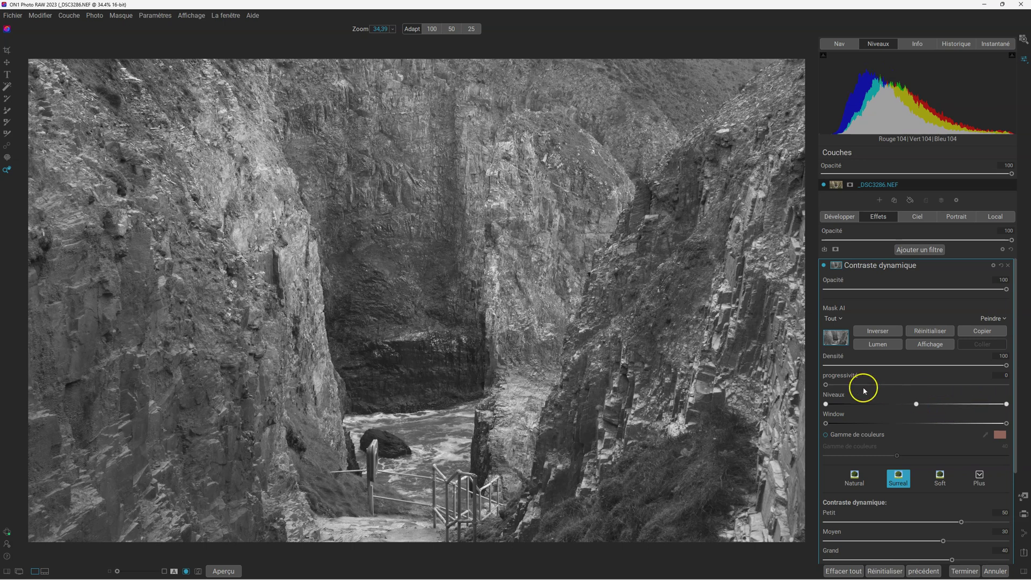
# - Test the Niveaux black point and white point of the mask close to the midtone, restoring each to its end
pyautogui.click(826, 404)
pyautogui.moveTo(833, 407); pyautogui.dragTo(912, 400)
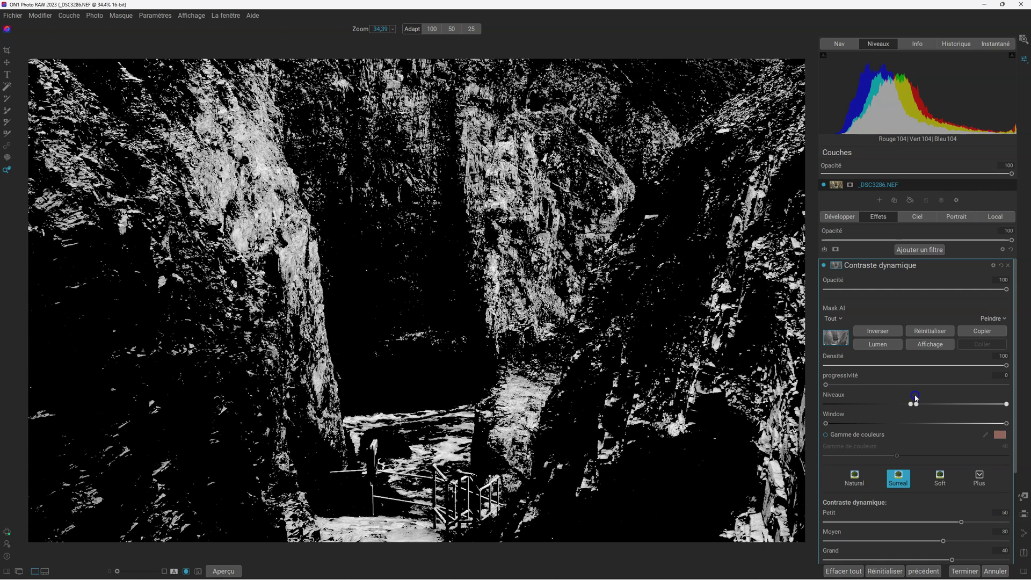
pyautogui.moveTo(911, 398); pyautogui.dragTo(815, 404)
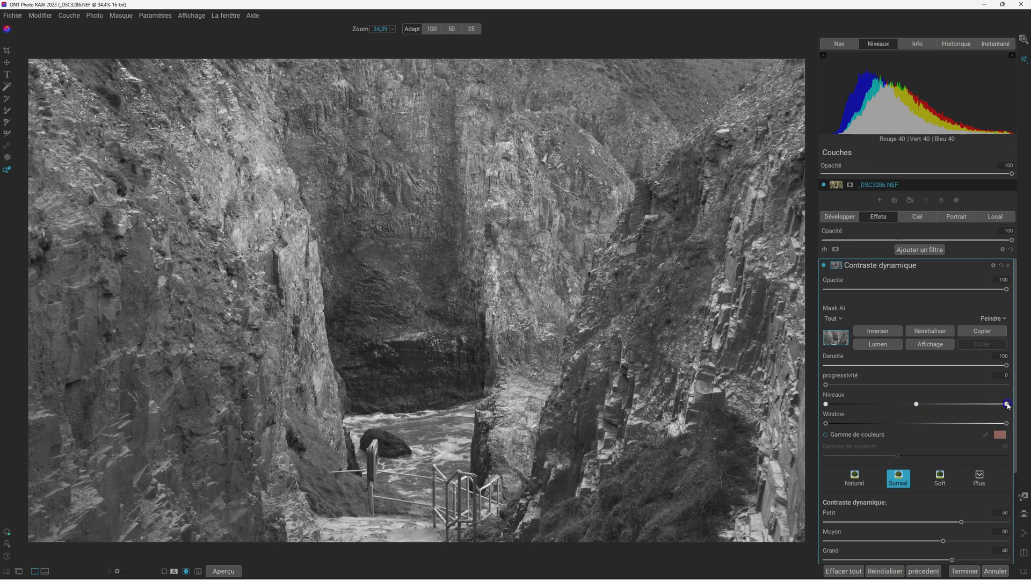
pyautogui.moveTo(1006, 404); pyautogui.dragTo(924, 404)
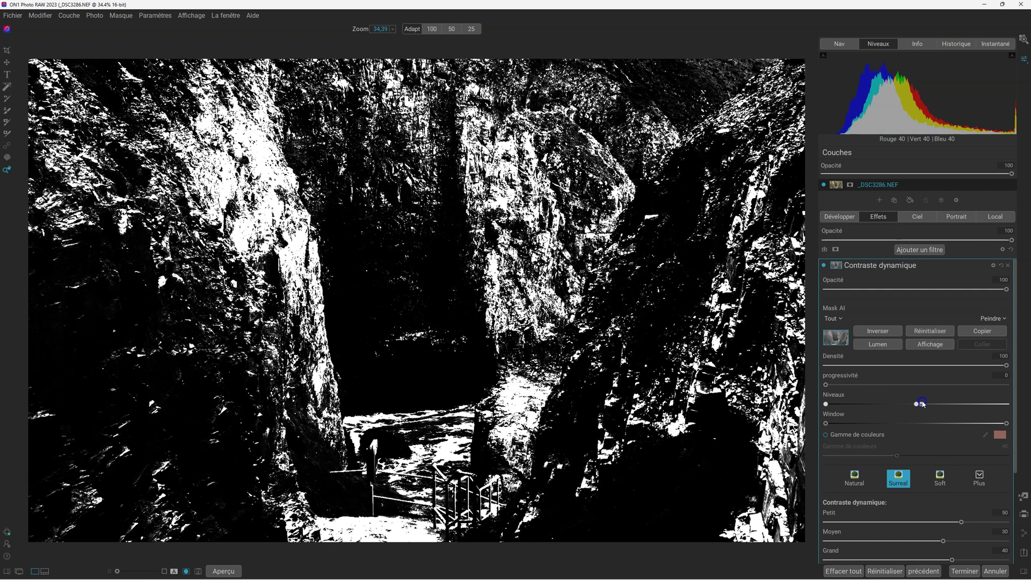
pyautogui.moveTo(922, 404); pyautogui.dragTo(1015, 399)
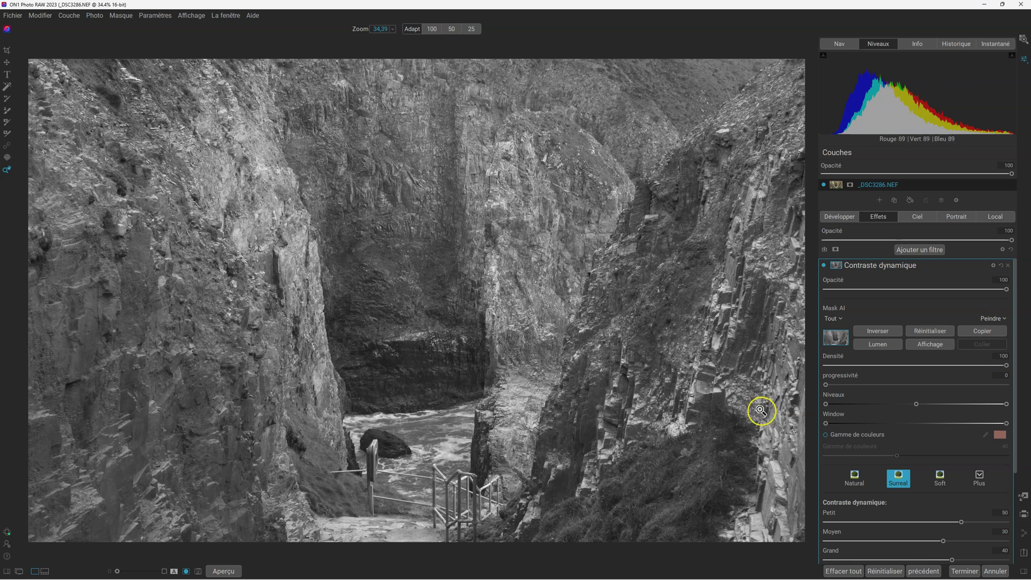
# - Raise the mask's Niveaux midtone and black point to isolate the brightest highlights, check the photo, and restore the default levels
pyautogui.click(917, 404)
pyautogui.moveTo(916, 404); pyautogui.dragTo(962, 404)
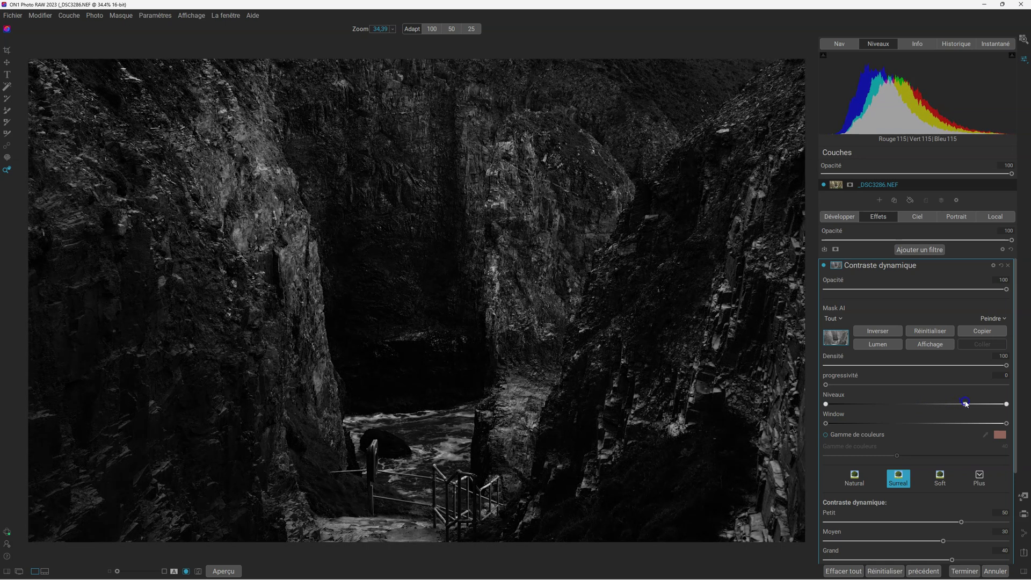
pyautogui.moveTo(966, 404); pyautogui.dragTo(966, 404)
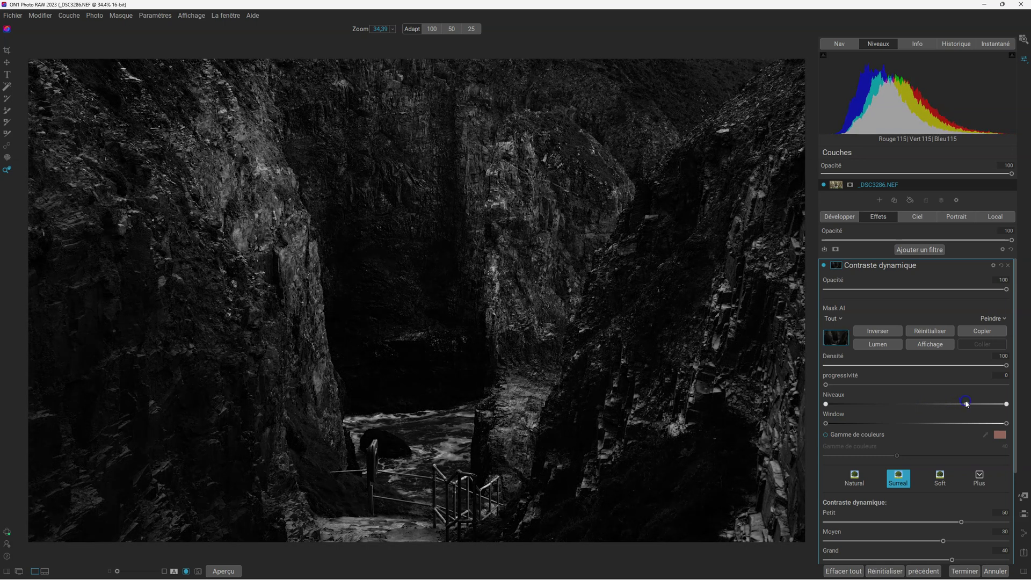
pyautogui.click(826, 404)
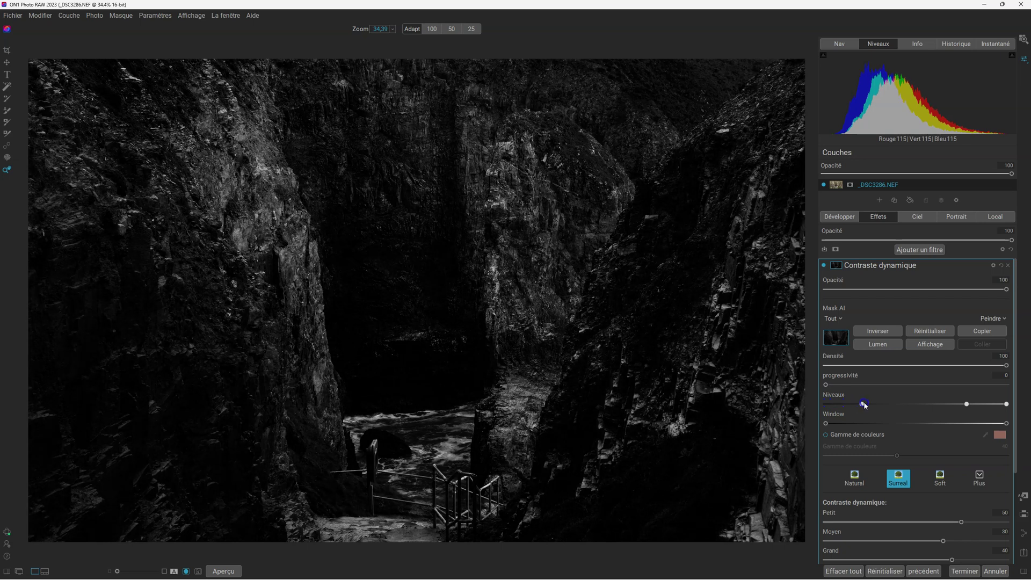
pyautogui.moveTo(895, 400); pyautogui.dragTo(913, 401)
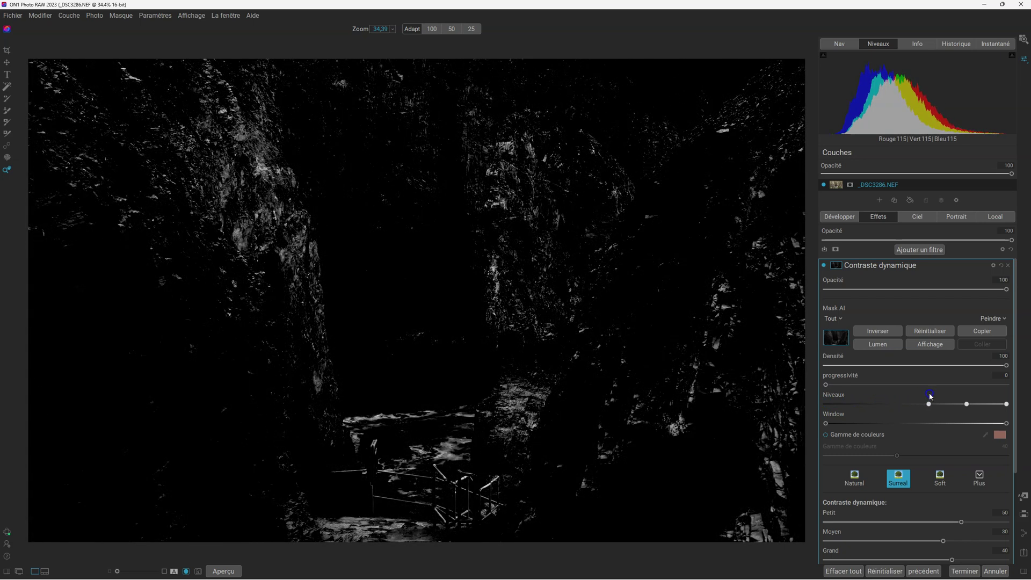
pyautogui.moveTo(937, 396); pyautogui.dragTo(964, 396)
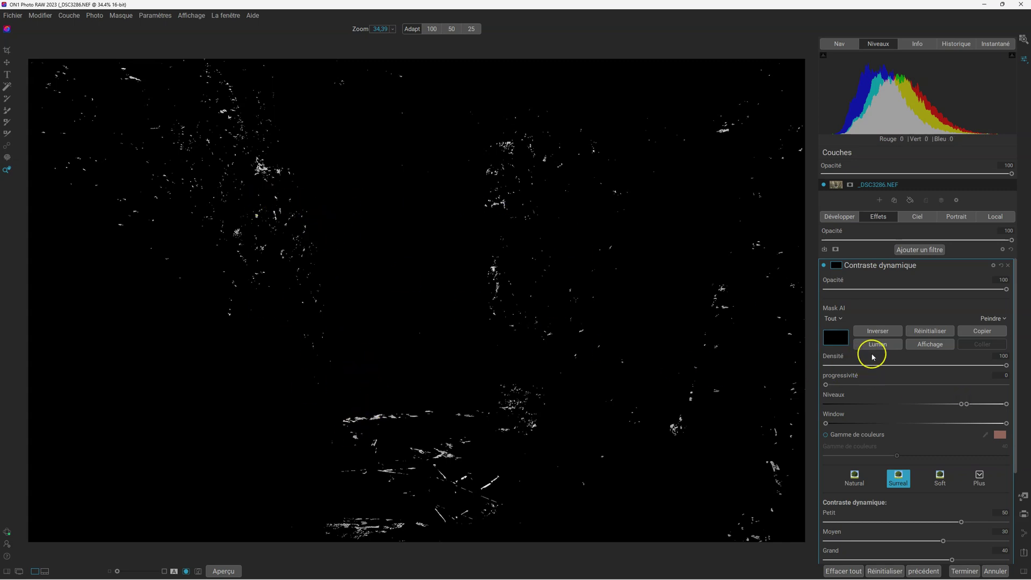
pyautogui.click(878, 369)
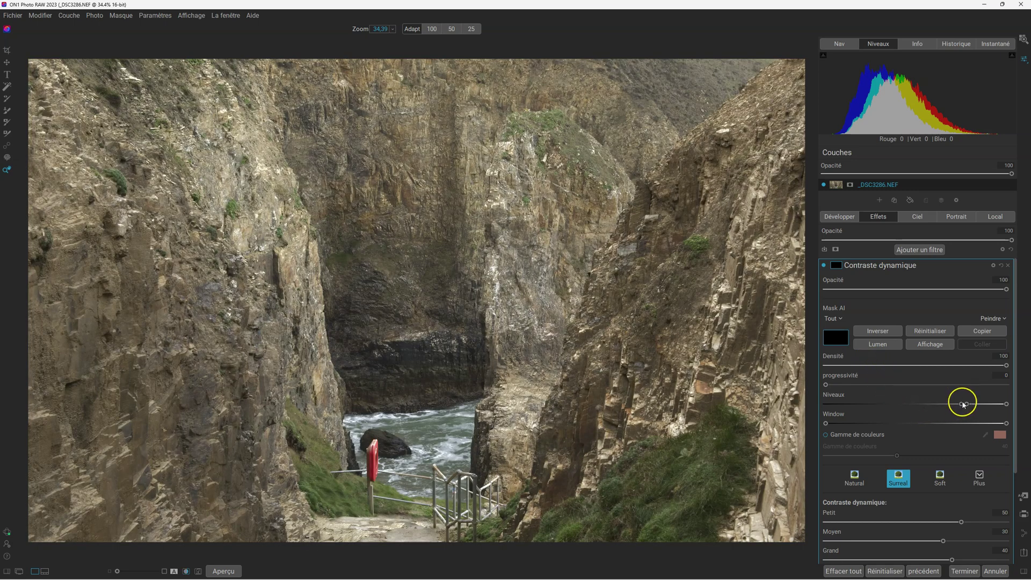
pyautogui.moveTo(961, 406); pyautogui.dragTo(792, 410)
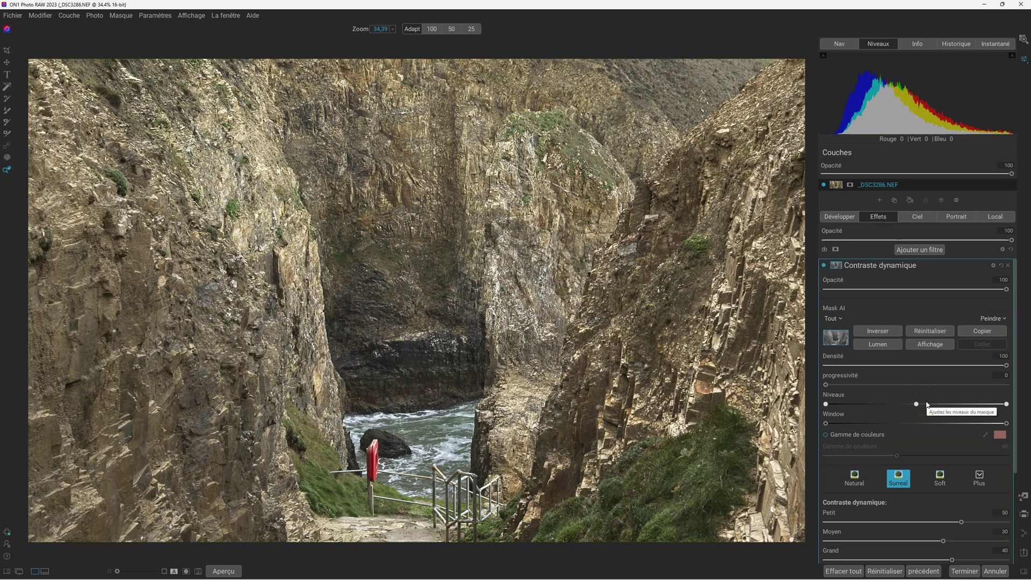
# - Restrict the Lumen mask to the brightest highlights by raising its Niveaux midtone and bringing the black point just below it
pyautogui.moveTo(916, 404); pyautogui.dragTo(955, 404)
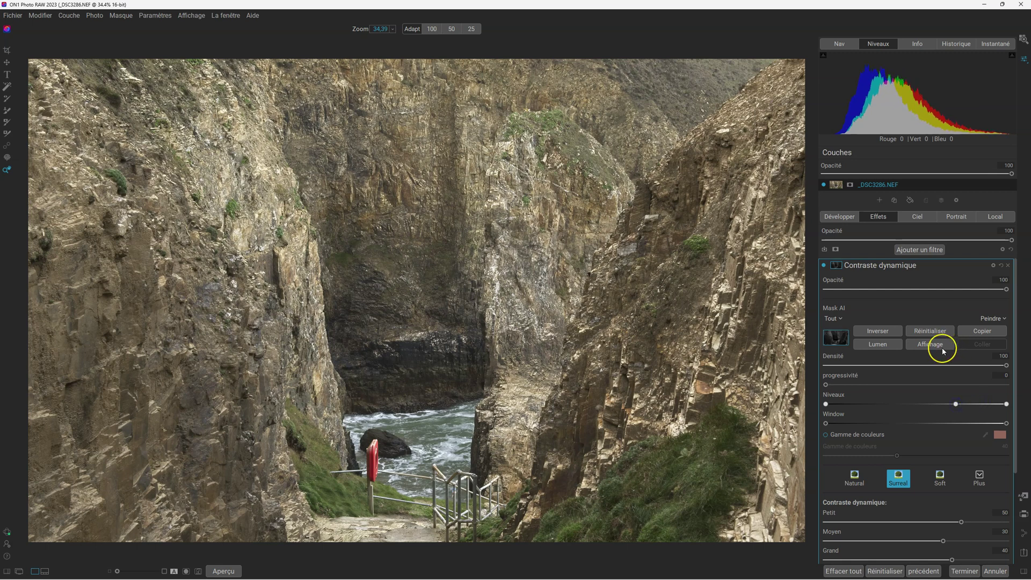
pyautogui.click(941, 347)
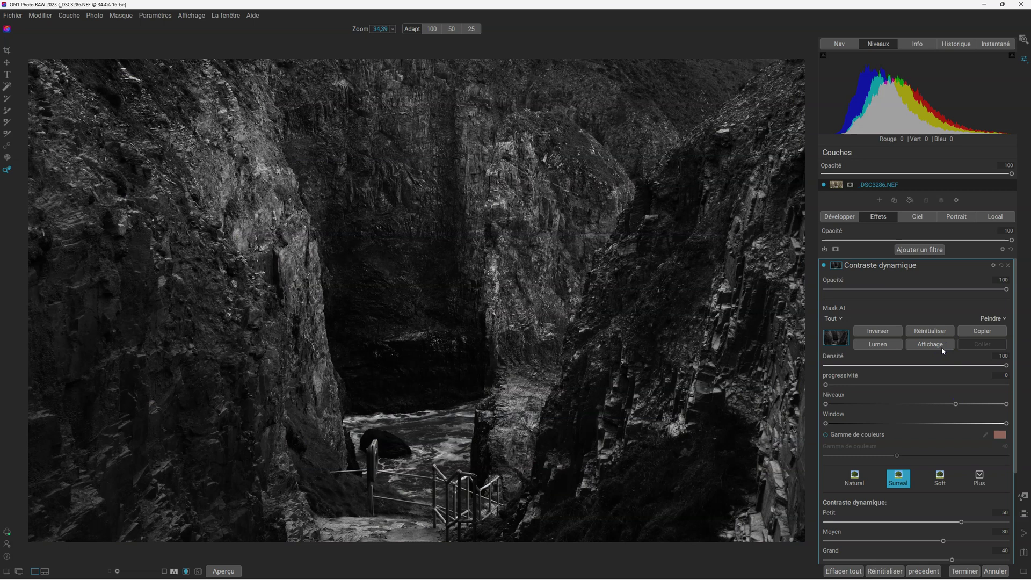
pyautogui.click(941, 346)
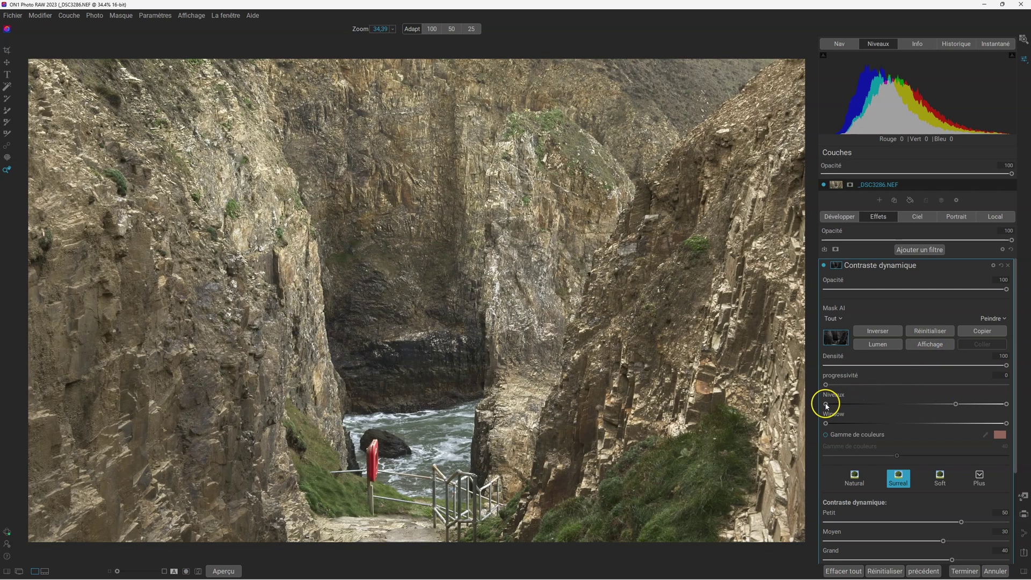
pyautogui.moveTo(825, 403); pyautogui.dragTo(940, 405)
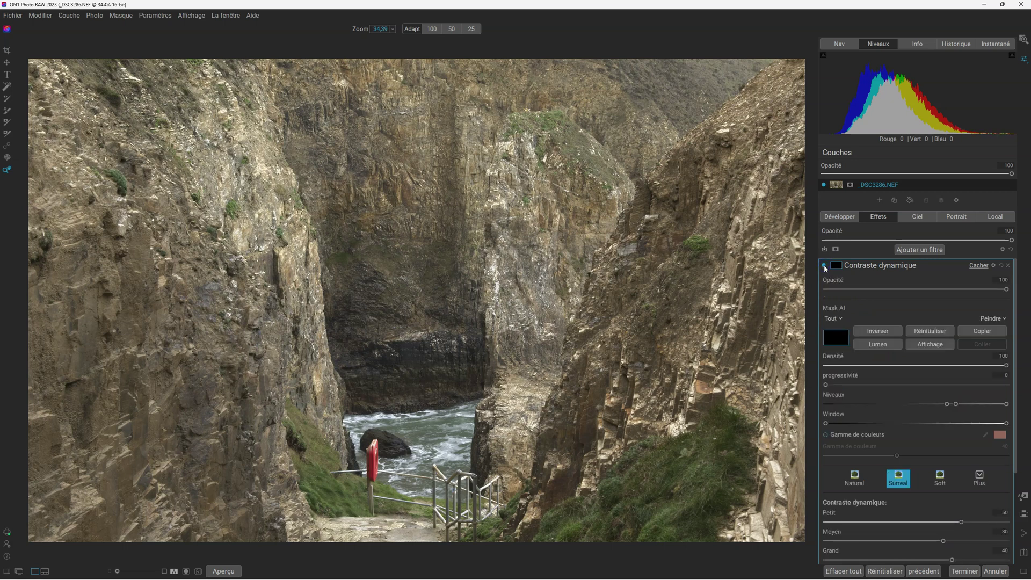
# - Compare the mask with a progressivité of 25 in black and white and on the photo, and return progressivité to 0
pyautogui.click(939, 345)
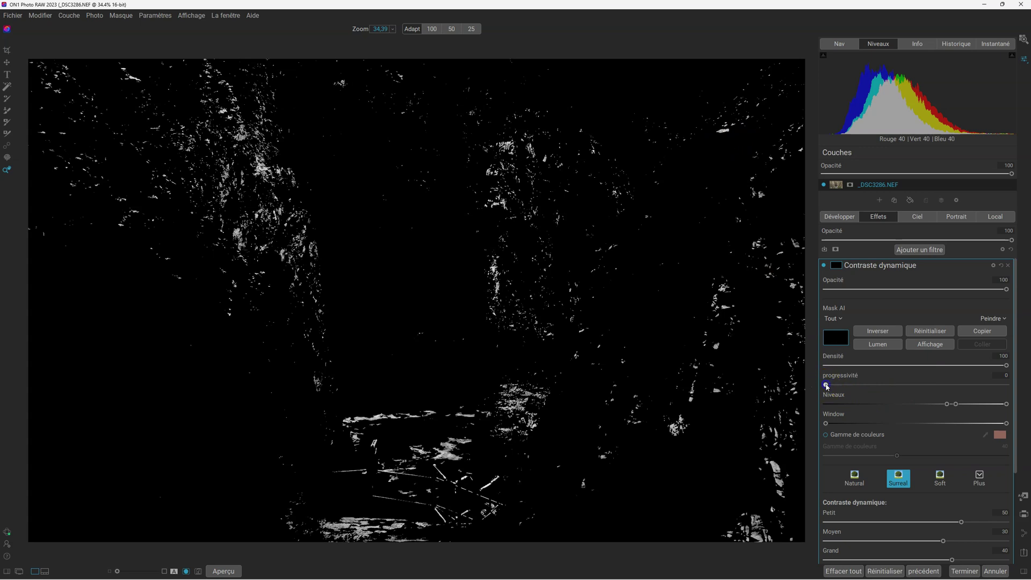
pyautogui.moveTo(840, 385); pyautogui.dragTo(871, 386)
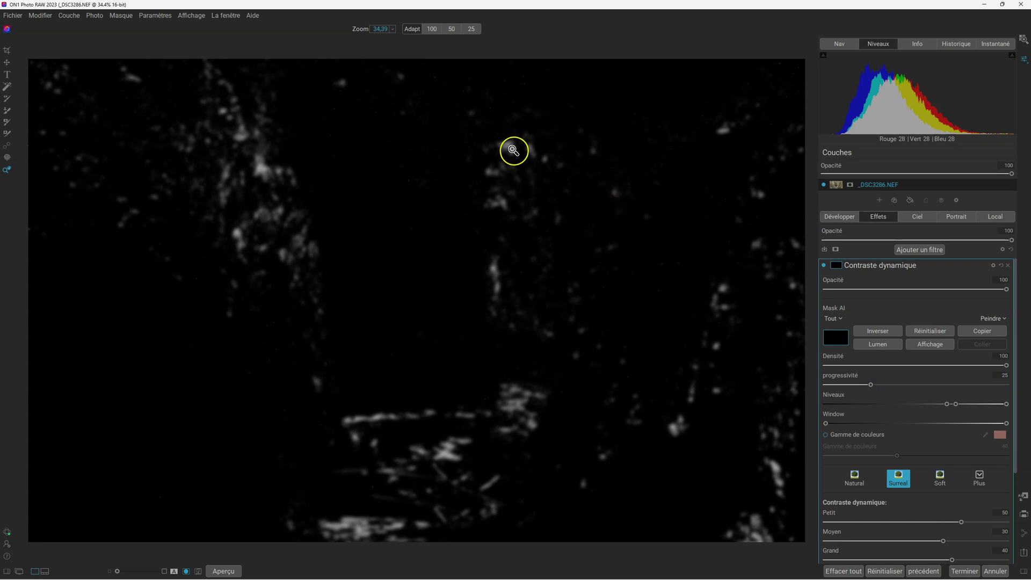
pyautogui.click(943, 345)
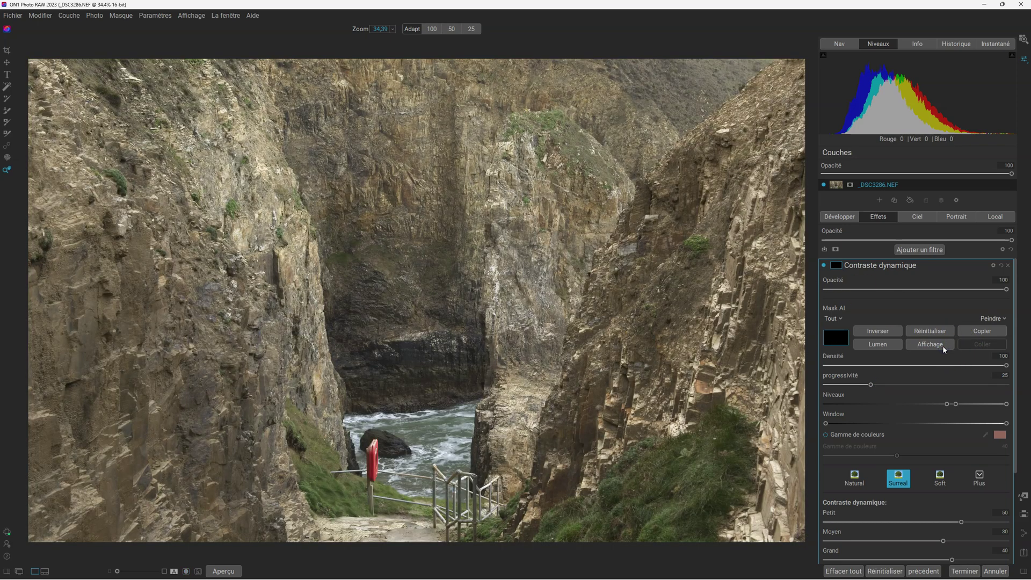
pyautogui.click(943, 345)
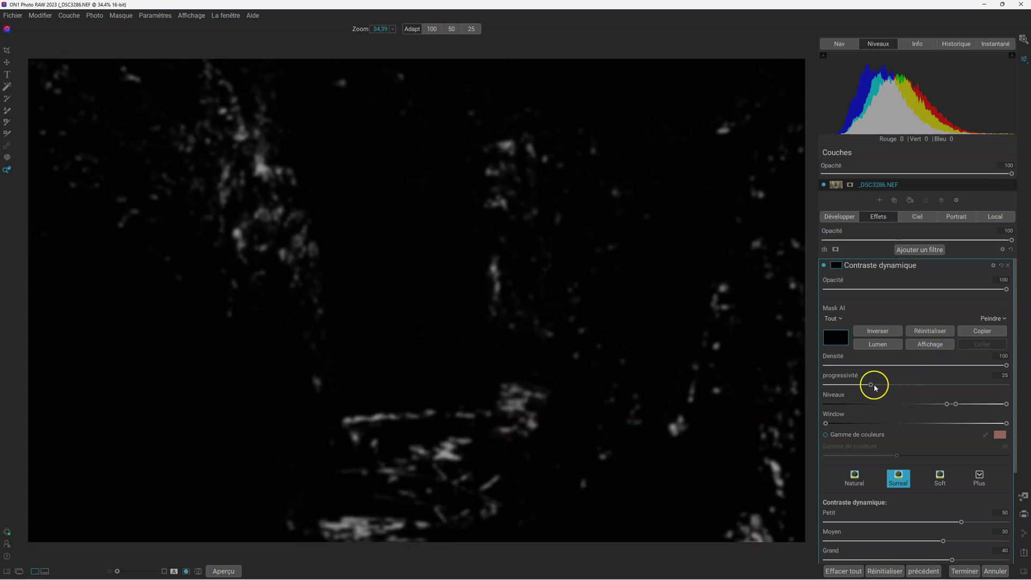
pyautogui.moveTo(870, 385); pyautogui.dragTo(810, 384)
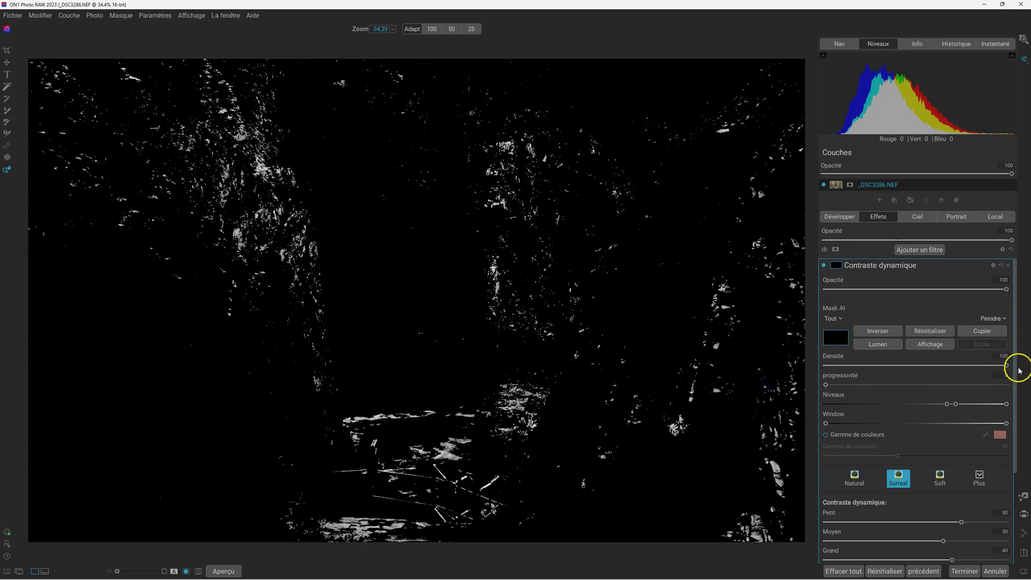
# - Compare mask Densité values of 69 and 51 in the mask view and on the photo, and restore Densité to 100
pyautogui.moveTo(1007, 367); pyautogui.dragTo(951, 366)
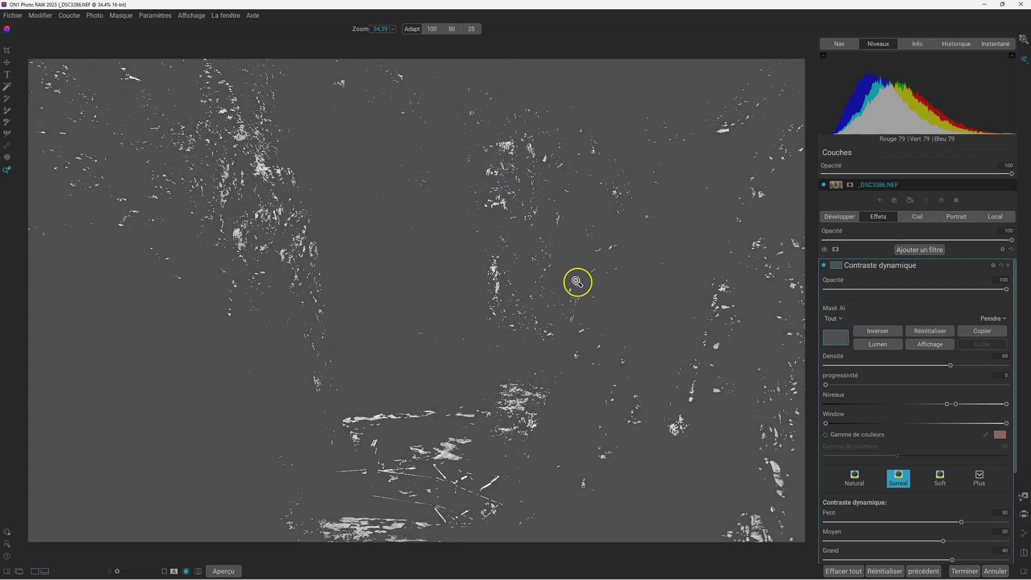
pyautogui.click(935, 342)
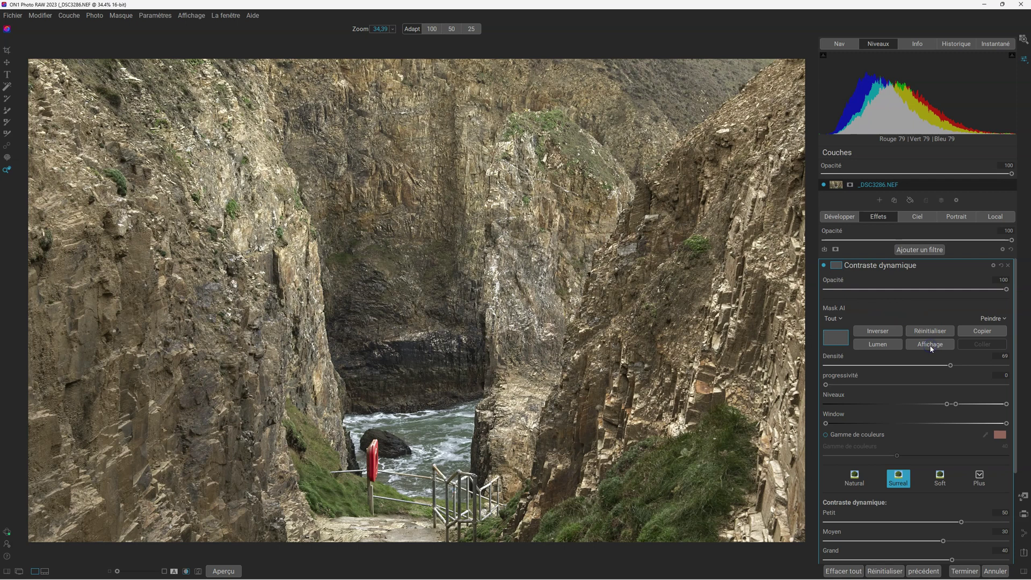
pyautogui.moveTo(952, 367); pyautogui.dragTo(917, 368)
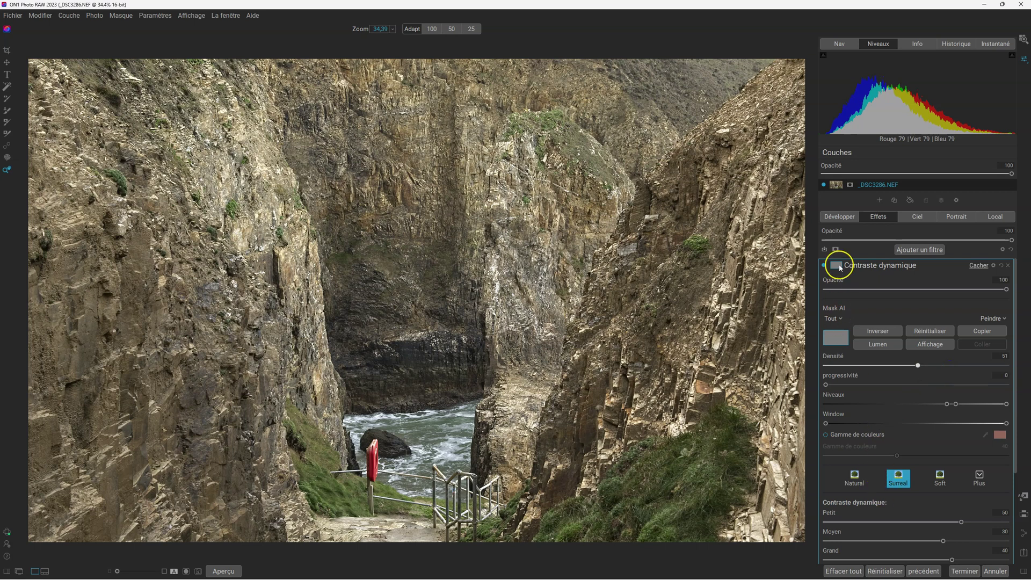
pyautogui.click(944, 344)
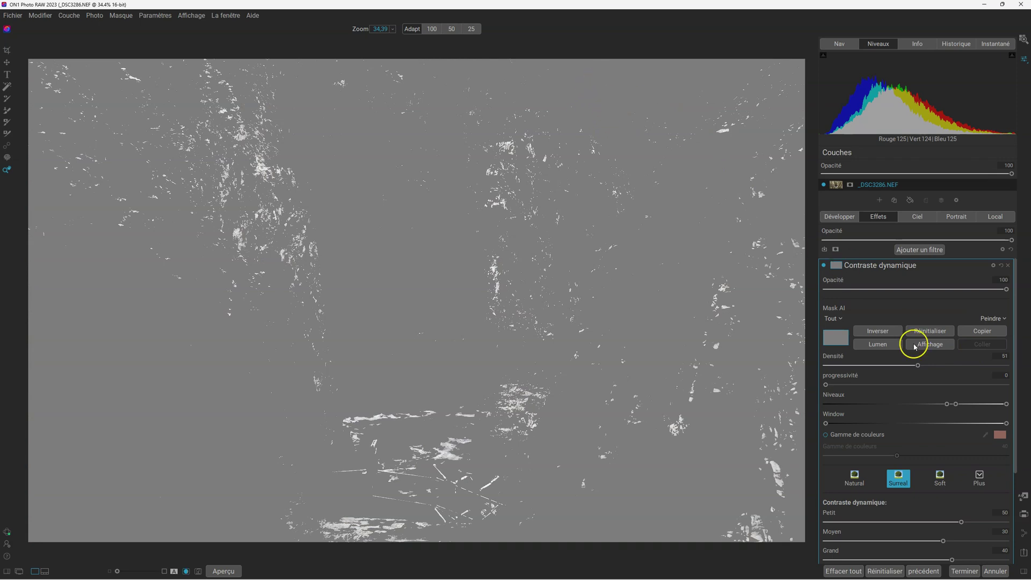
pyautogui.click(934, 345)
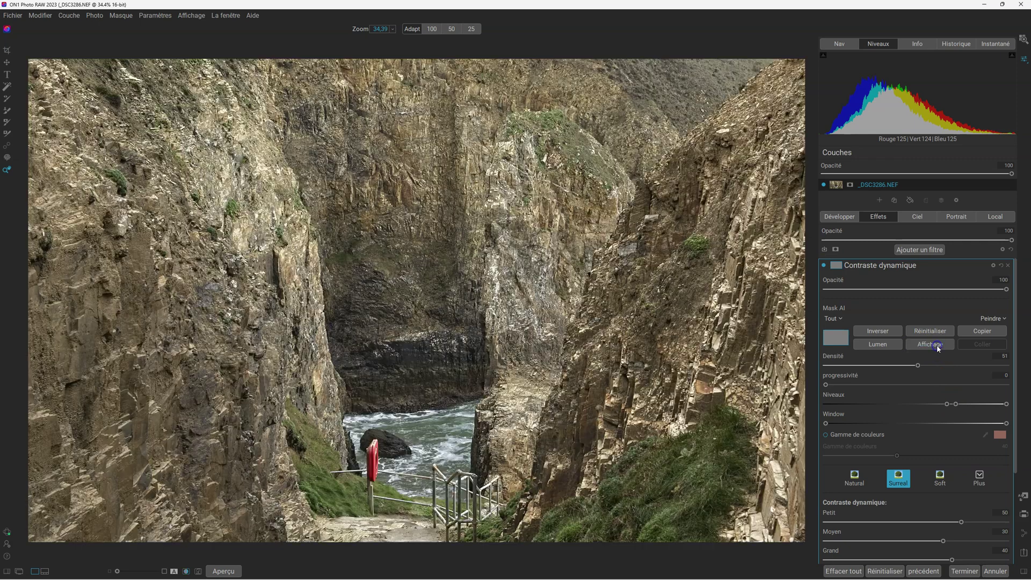
pyautogui.moveTo(918, 370); pyautogui.dragTo(1006, 364)
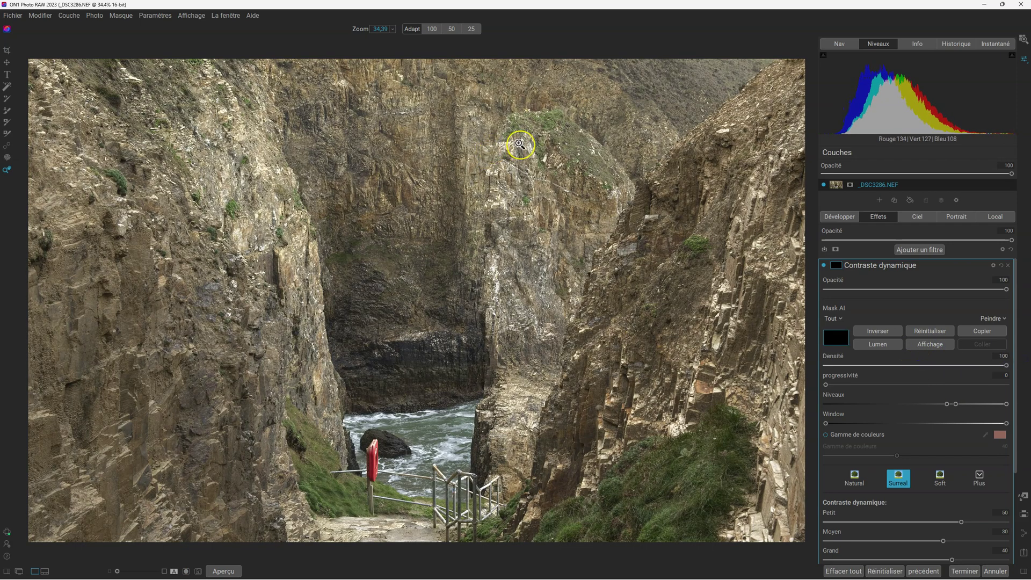
pyautogui.click(932, 347)
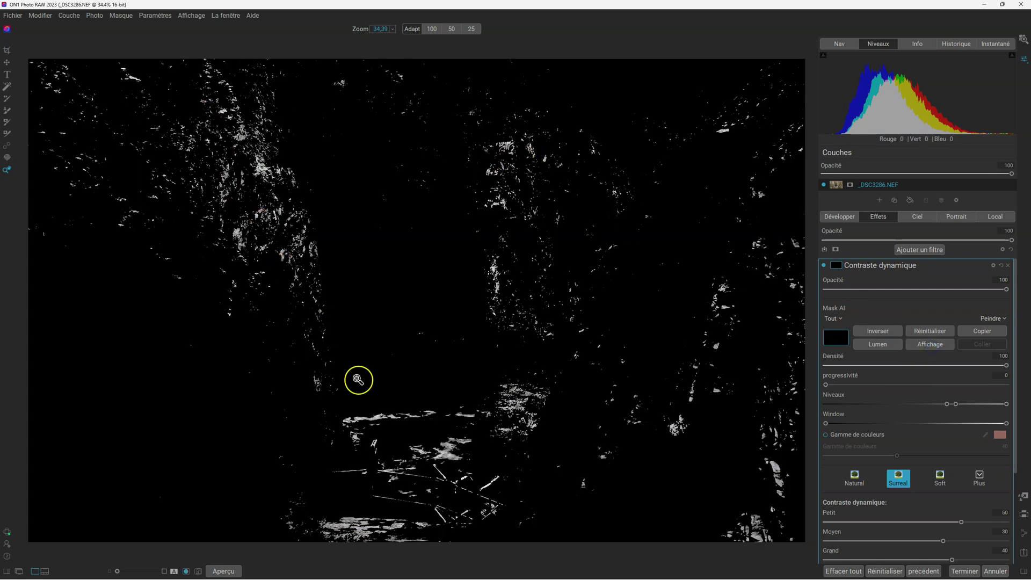
pyautogui.click(930, 345)
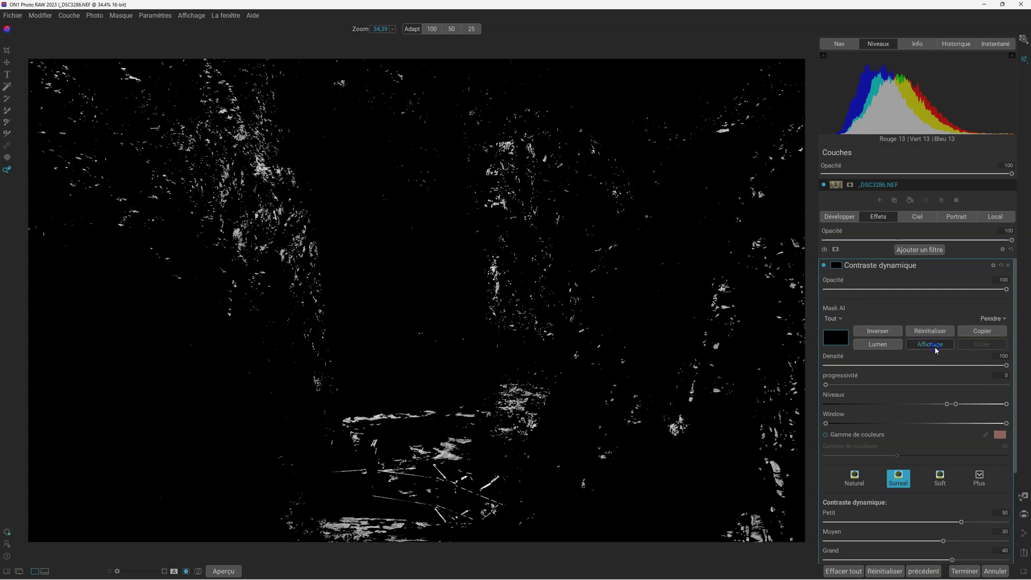
# - Compare mask Densité values of 89 and 75 in the mask view and on the photo, and restore Densité to 100
pyautogui.click(934, 346)
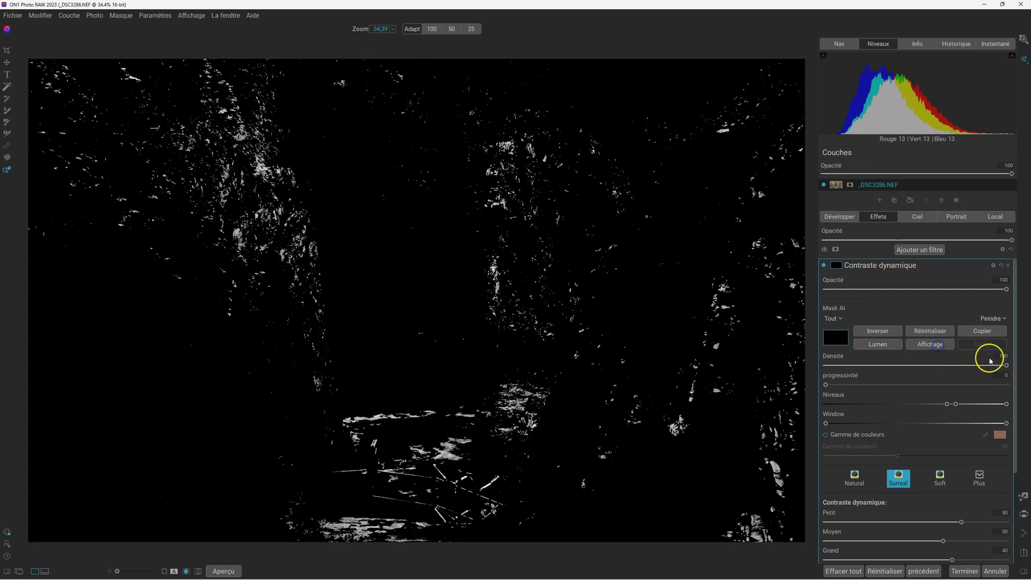
pyautogui.moveTo(1005, 367); pyautogui.dragTo(987, 366)
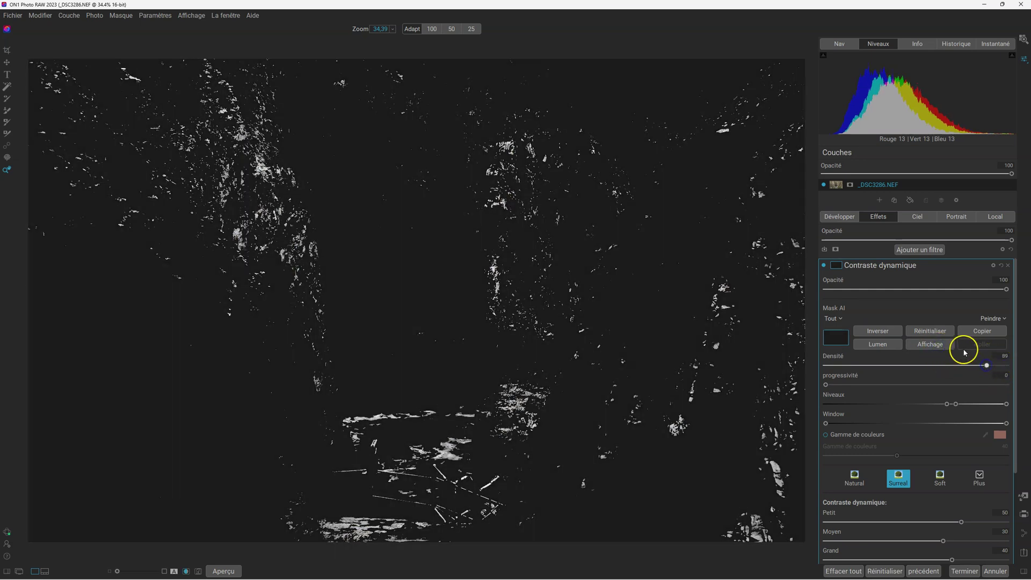
pyautogui.click(944, 347)
pyautogui.moveTo(986, 365); pyautogui.dragTo(961, 365)
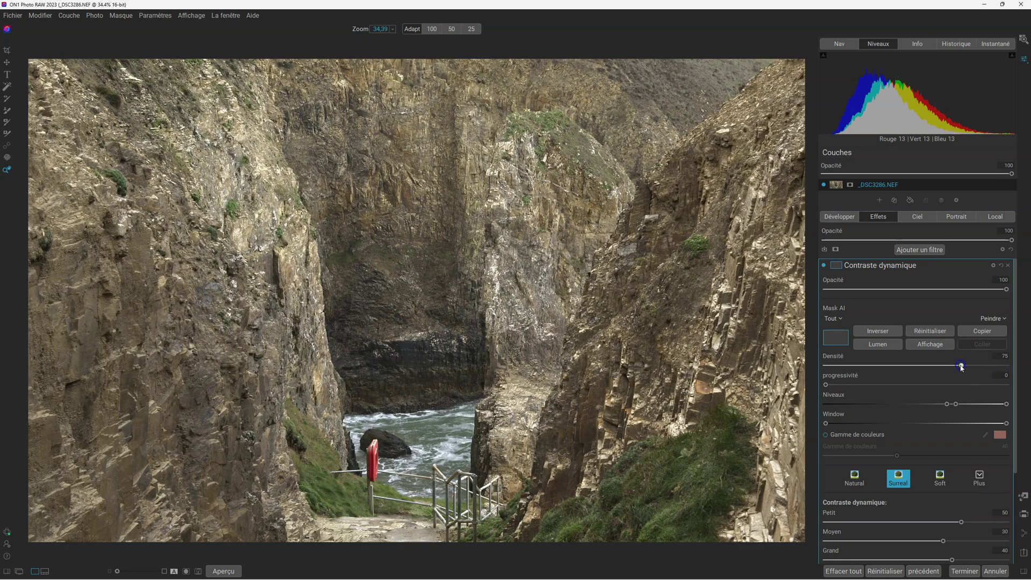
pyautogui.click(937, 342)
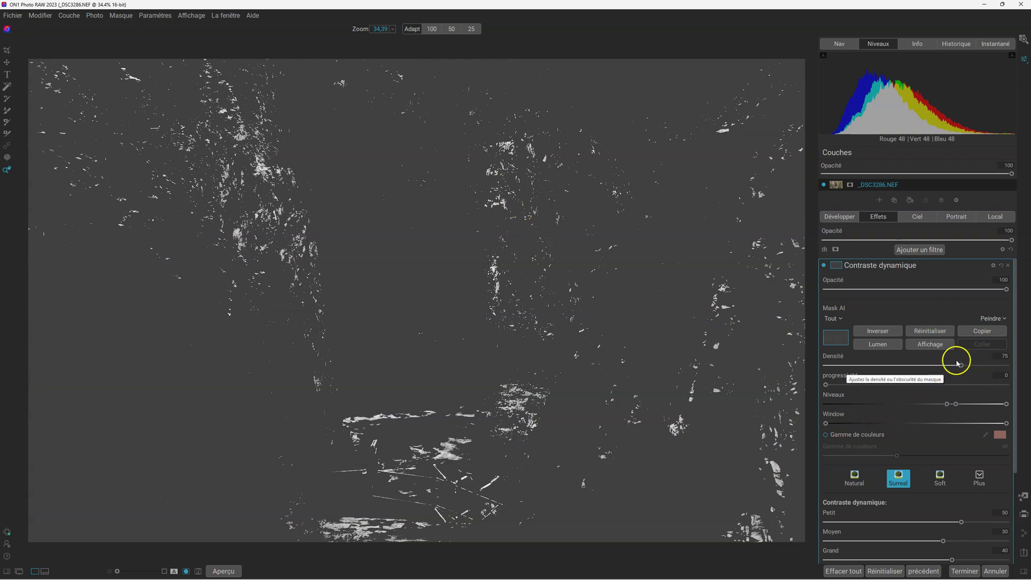
pyautogui.moveTo(961, 366); pyautogui.dragTo(1021, 371)
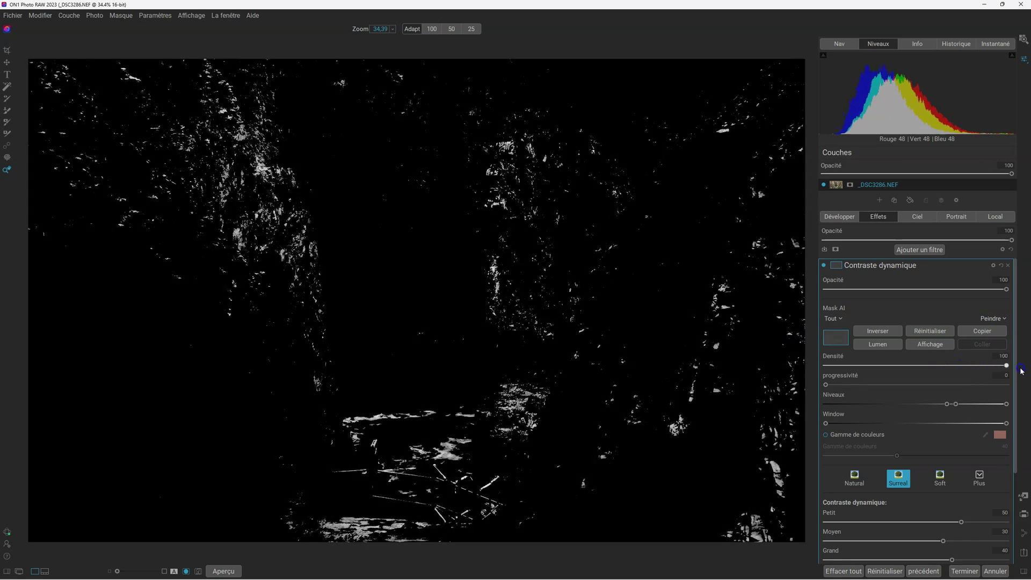
pyautogui.click(940, 345)
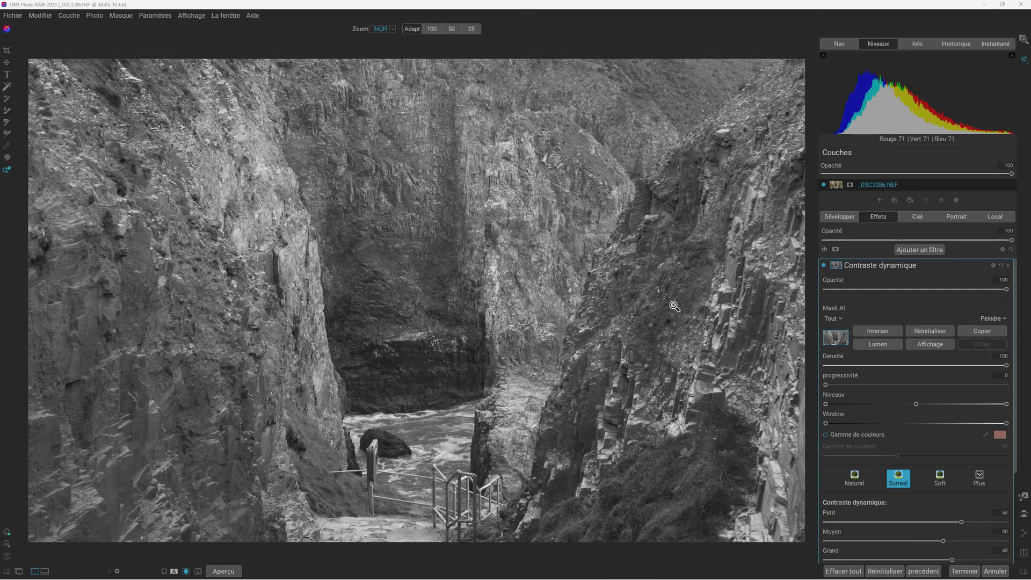
# - Invert the full luminosity mask and try a raised Niveaux midtone that turns most of the mask white
pyautogui.click(883, 332)
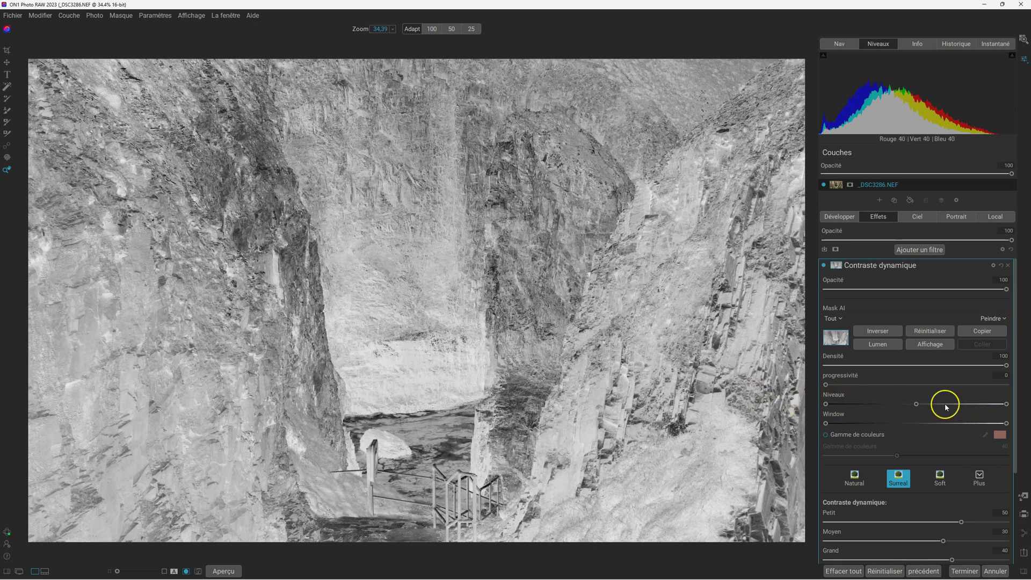
pyautogui.click(917, 405)
pyautogui.moveTo(916, 406); pyautogui.dragTo(969, 405)
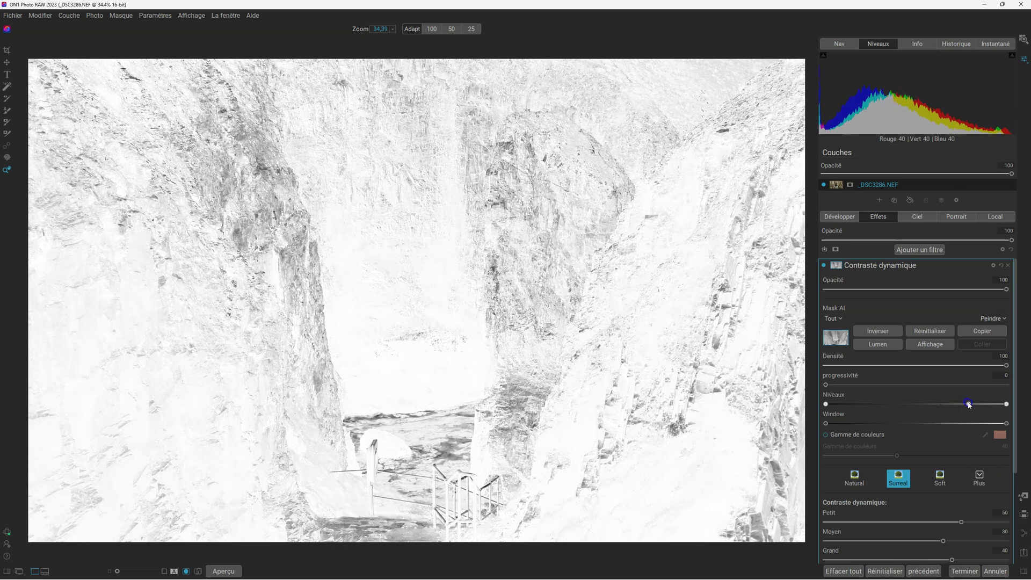
pyautogui.moveTo(969, 406)
pyautogui.mouseDown()
pyautogui.moveTo(980, 403)
pyautogui.moveTo(851, 402)
pyautogui.moveTo(974, 416)
pyautogui.moveTo(855, 415)
pyautogui.moveTo(967, 401)
pyautogui.mouseUp()
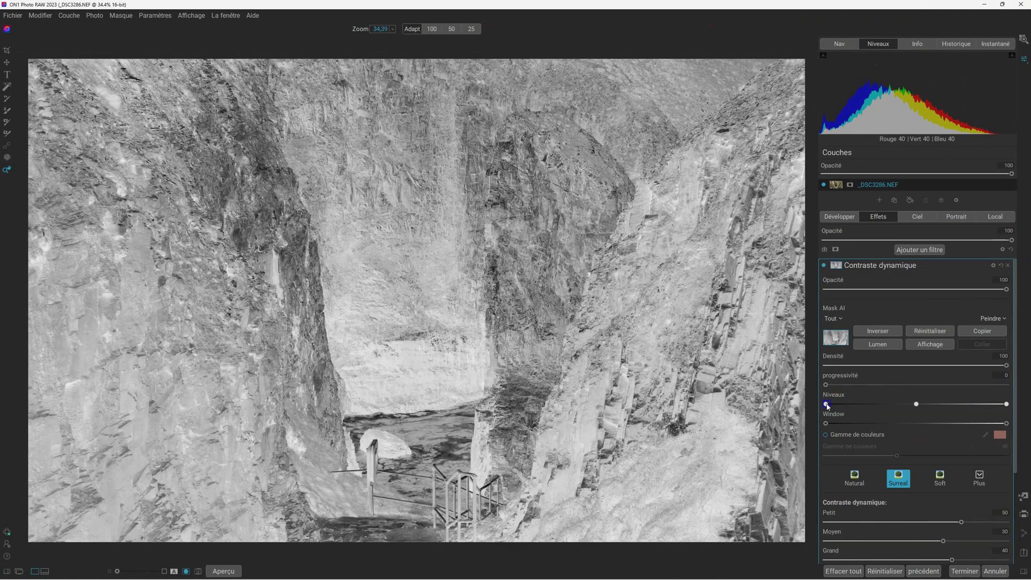
# - Lower the inverted mask's Niveaux midtone and white point to isolate the darkest rock, and restore the default levels
pyautogui.moveTo(831, 405); pyautogui.dragTo(804, 410)
pyautogui.moveTo(1006, 404)
pyautogui.mouseDown()
pyautogui.moveTo(921, 406)
pyautogui.moveTo(1008, 406)
pyautogui.mouseUp()
pyautogui.moveTo(916, 406); pyautogui.dragTo(838, 407)
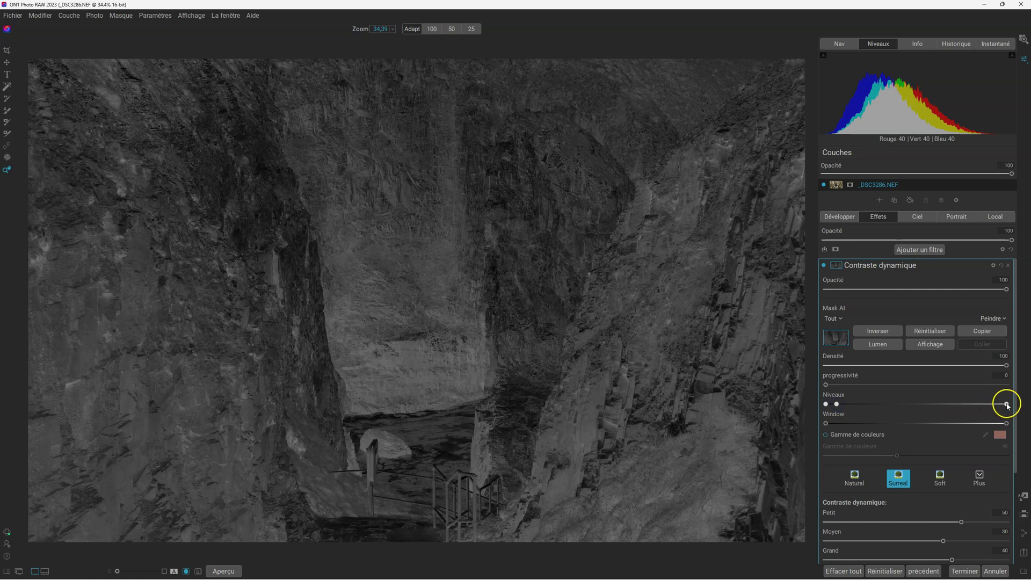
pyautogui.moveTo(983, 406); pyautogui.dragTo(913, 408)
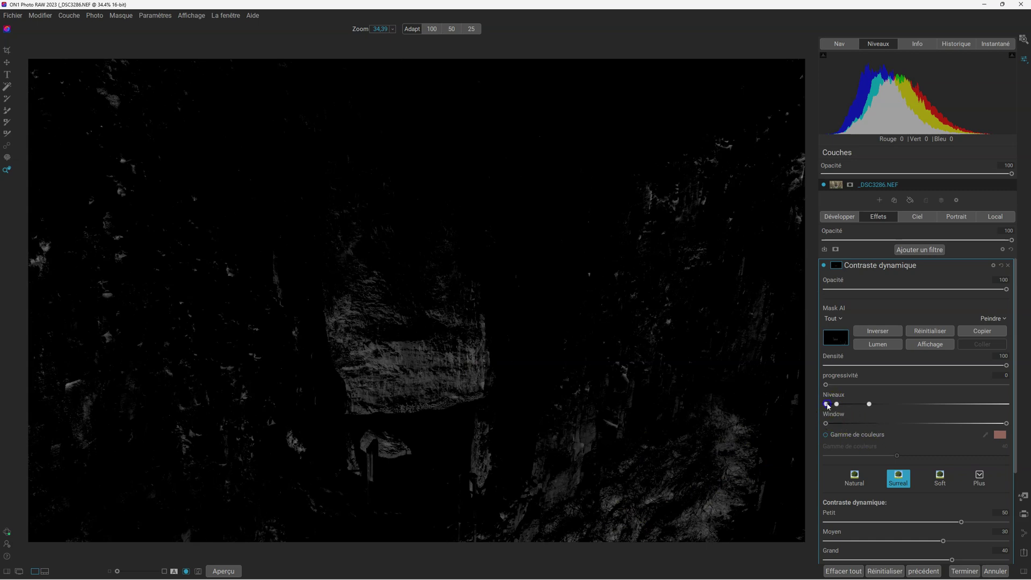
pyautogui.moveTo(869, 405); pyautogui.dragTo(935, 405)
pyautogui.moveTo(836, 404); pyautogui.dragTo(915, 404)
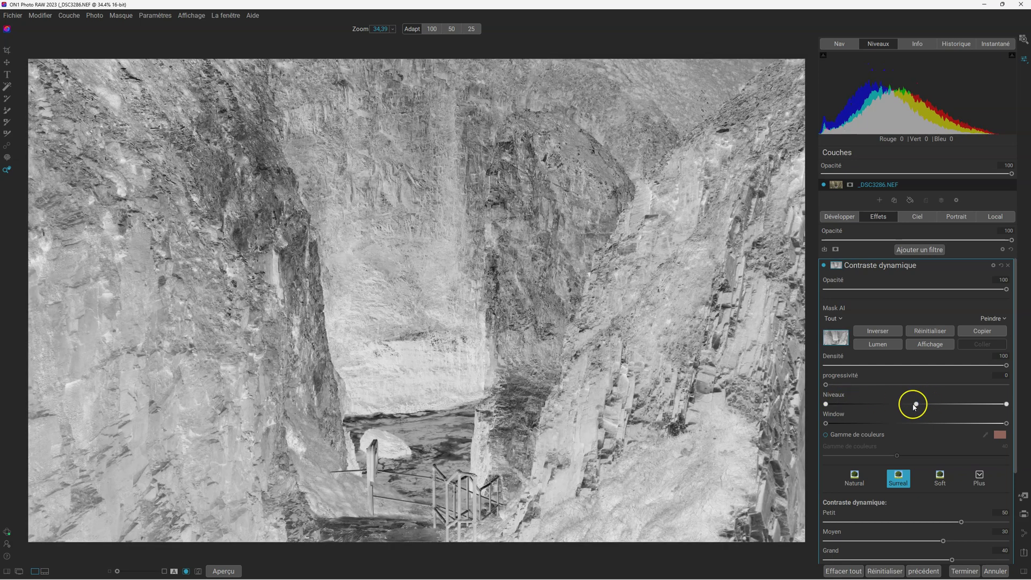
# - Bring the Niveaux black and white points close together to make a hard black-and-white mask, and reset the levels
pyautogui.moveTo(826, 404); pyautogui.dragTo(889, 406)
pyautogui.moveTo(1006, 404); pyautogui.dragTo(902, 407)
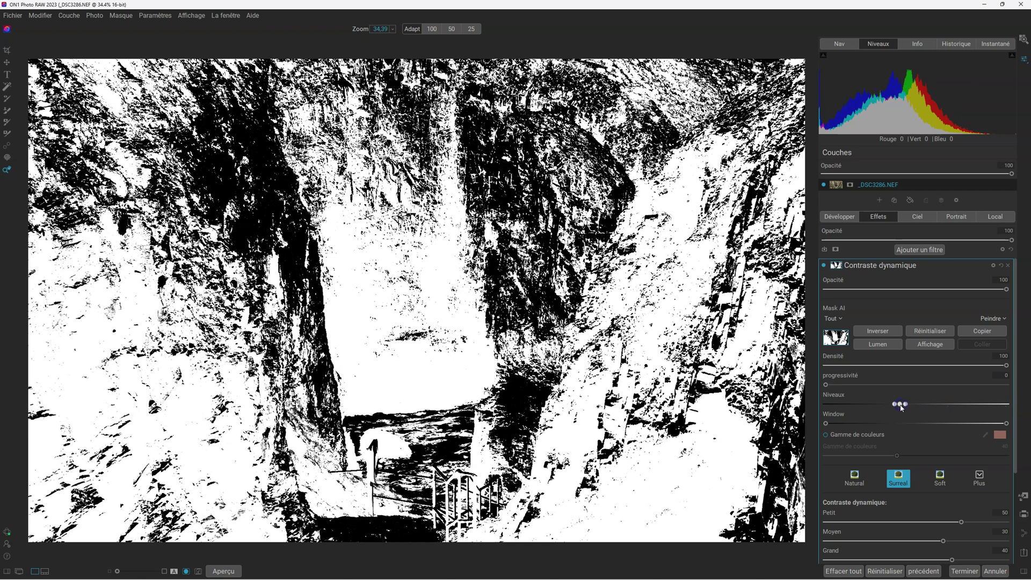
pyautogui.moveTo(906, 404); pyautogui.dragTo(1029, 404)
pyautogui.doubleClick(897, 404)
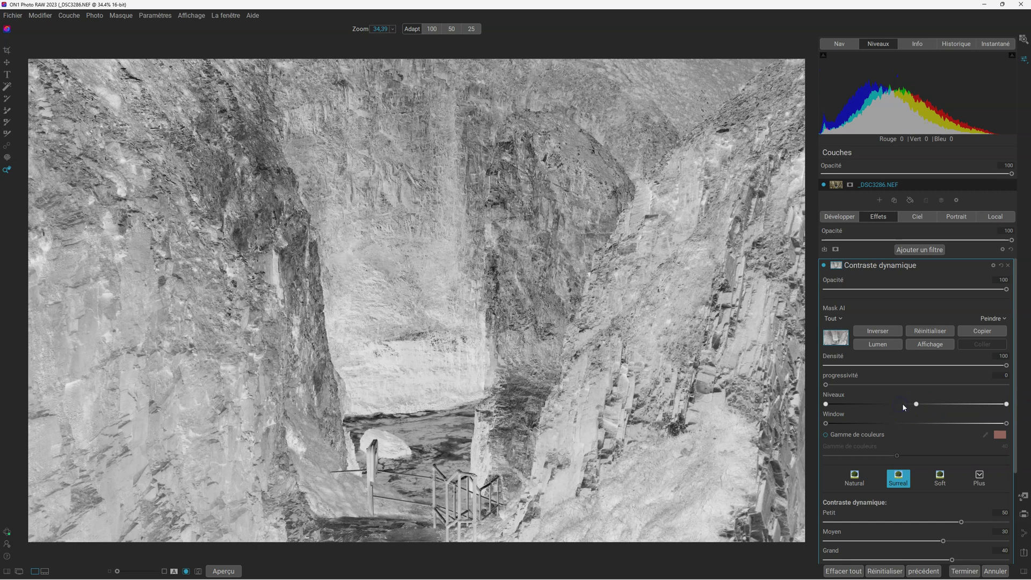
# - Raise the Niveaux midtone and black point to exclude only the brightest highlights, and compare the mask with the photo
pyautogui.moveTo(916, 406); pyautogui.dragTo(973, 406)
pyautogui.moveTo(826, 404); pyautogui.dragTo(970, 407)
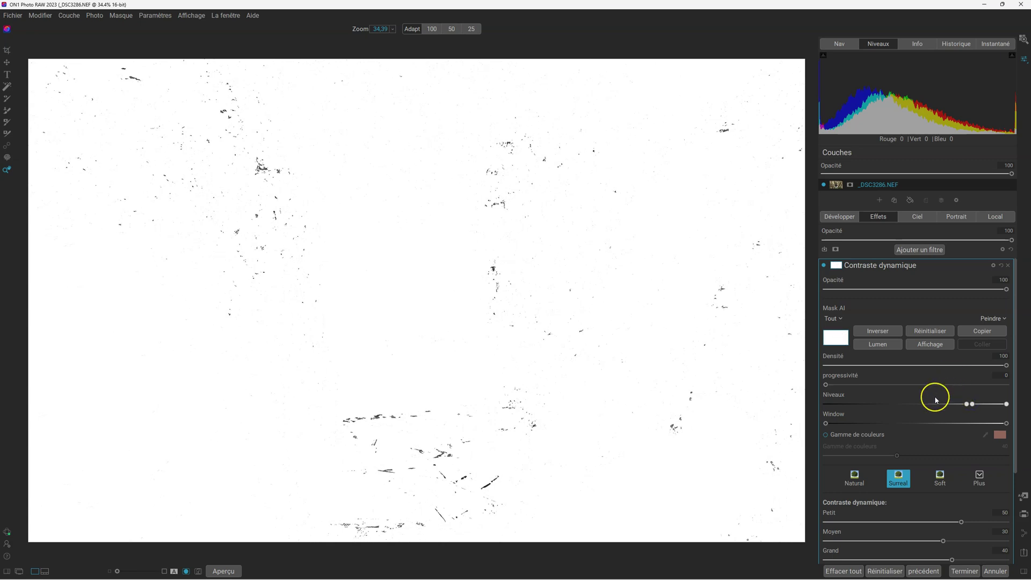
pyautogui.click(944, 349)
pyautogui.click(943, 349)
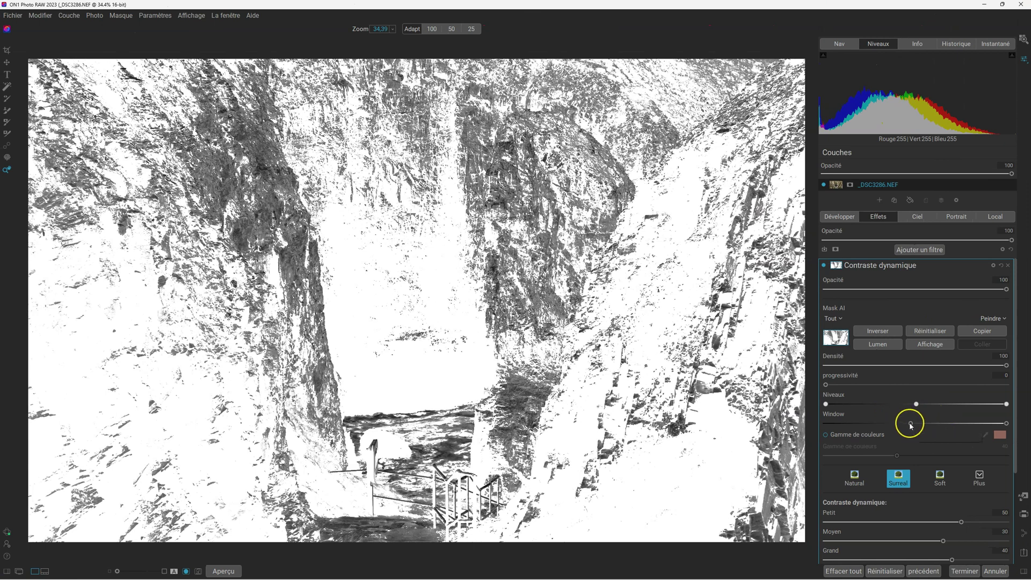
# - Return the mask's lower Window limit and Niveaux black point to their minimum in the mask view
pyautogui.moveTo(910, 425); pyautogui.dragTo(796, 420)
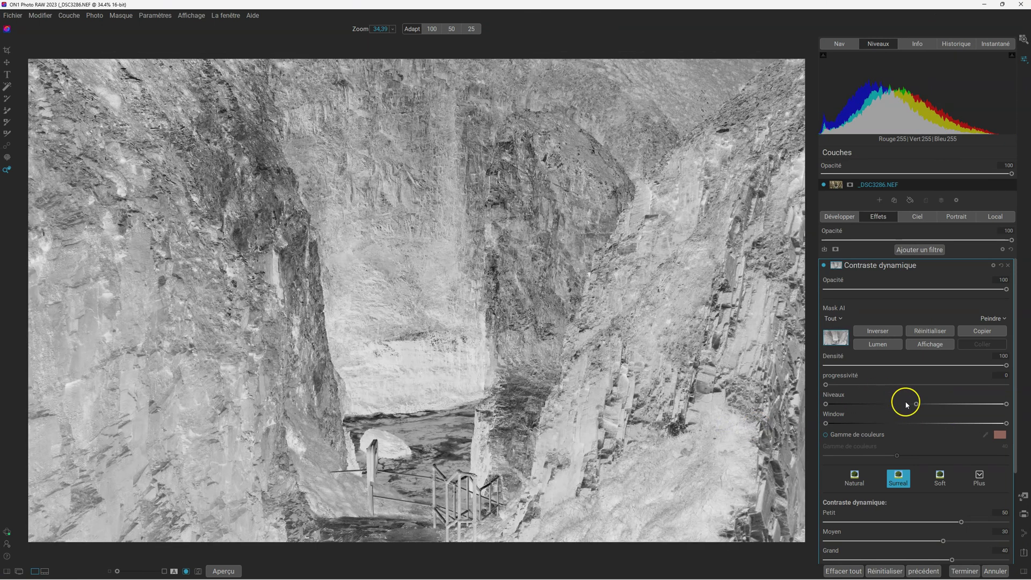
pyautogui.click(827, 406)
pyautogui.moveTo(827, 406); pyautogui.dragTo(786, 406)
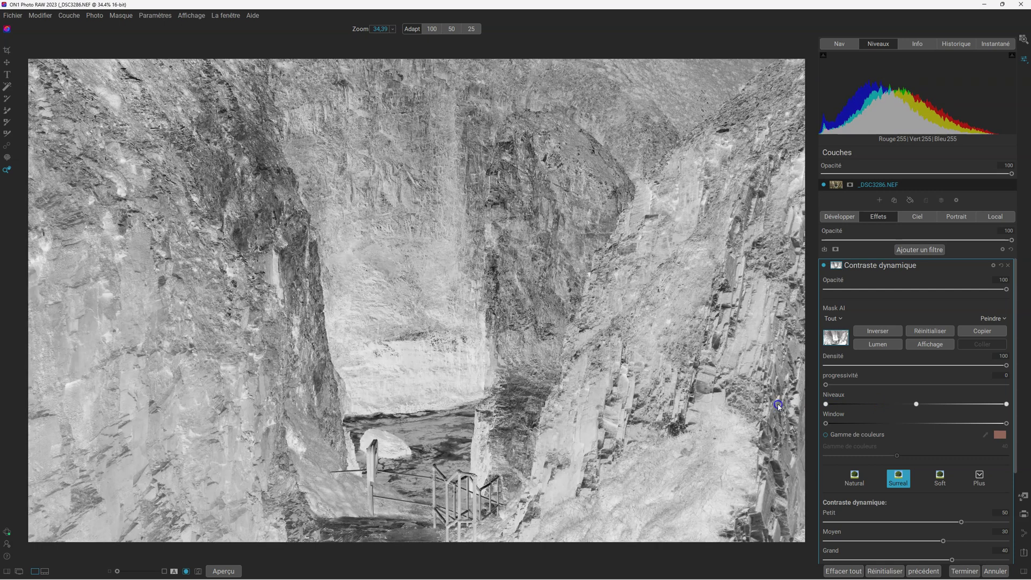
# - Show the photo and try the inverted mask's Niveaux with a raised black point and a lowered white point
pyautogui.click(925, 353)
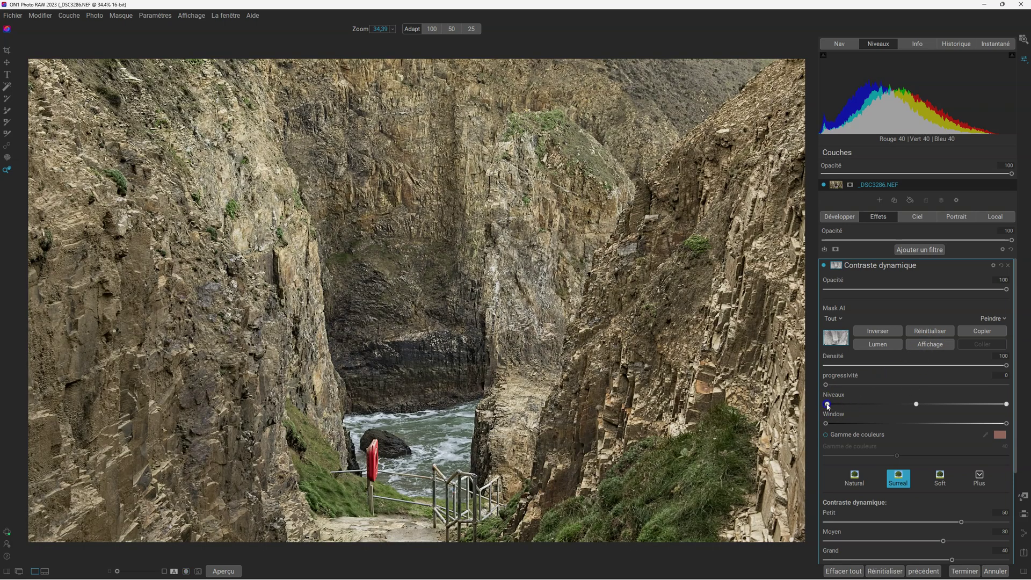
pyautogui.moveTo(822, 403); pyautogui.dragTo(900, 404)
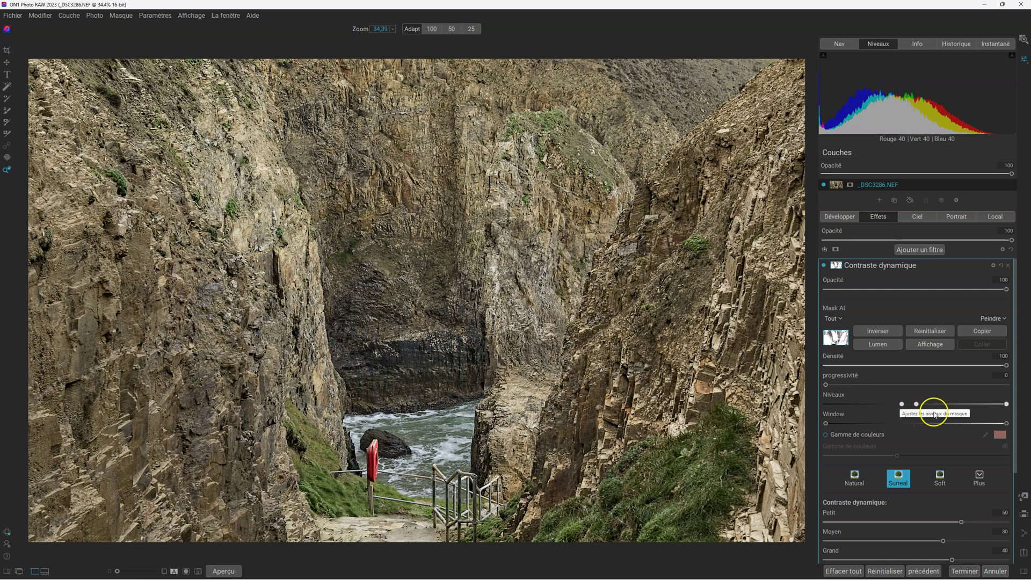
pyautogui.moveTo(1007, 407); pyautogui.dragTo(898, 413)
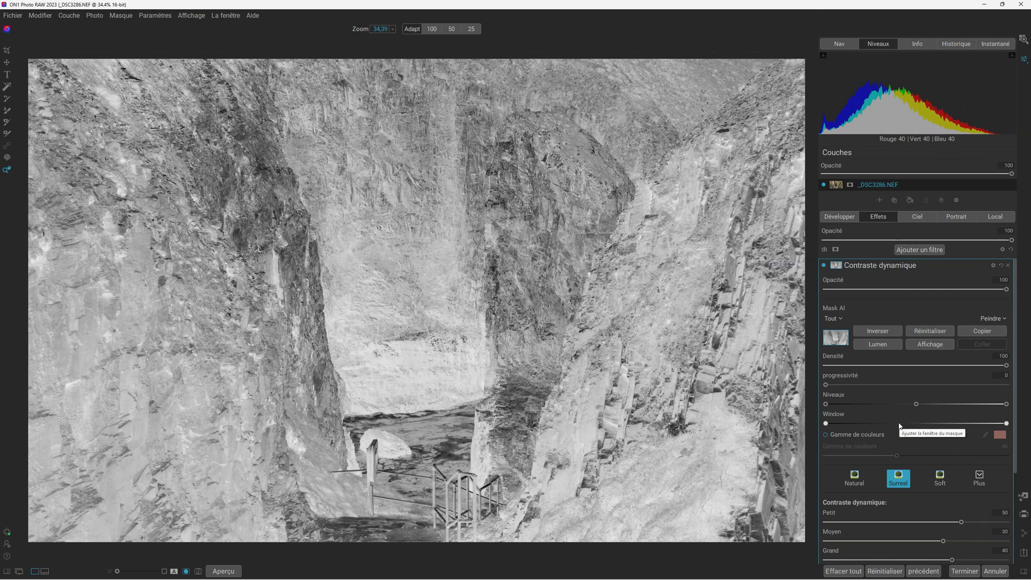
# - Invert the mask again, compare a raised Niveaux black point with a lowered white point, and reset the levels
pyautogui.click(880, 333)
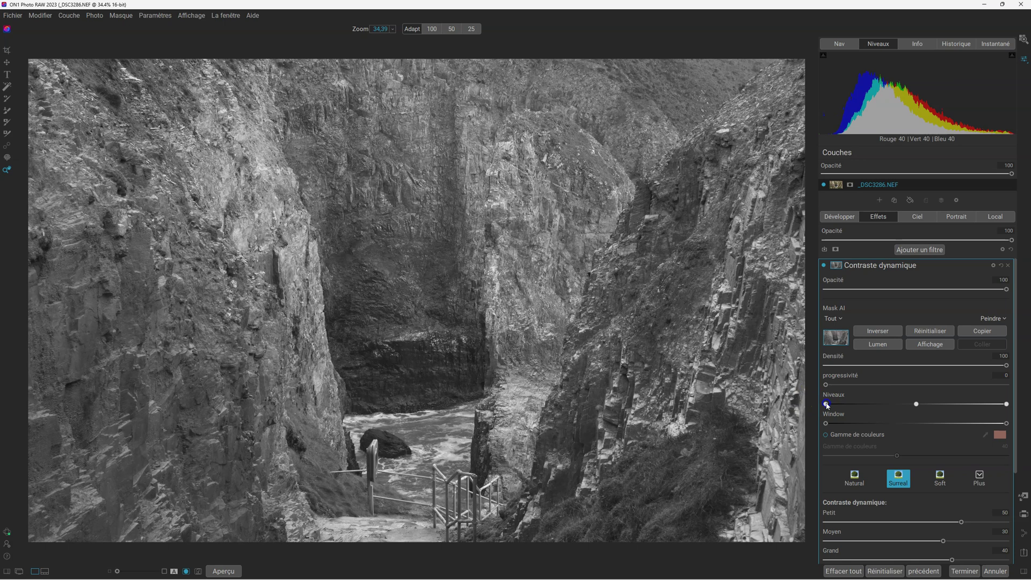
pyautogui.moveTo(836, 406); pyautogui.dragTo(883, 404)
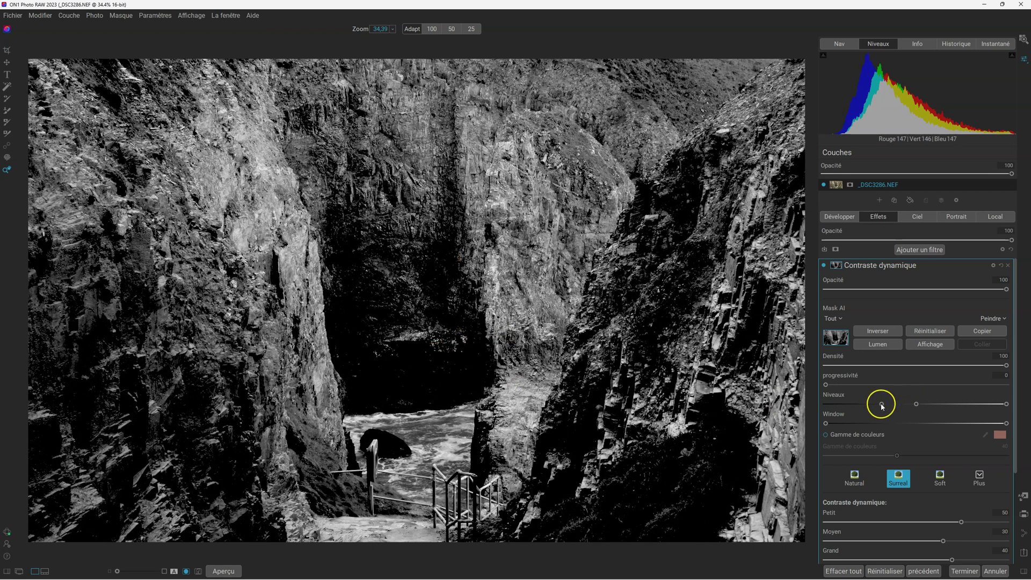
pyautogui.moveTo(881, 404); pyautogui.dragTo(825, 404)
pyautogui.click(1006, 405)
pyautogui.moveTo(1006, 405); pyautogui.dragTo(933, 405)
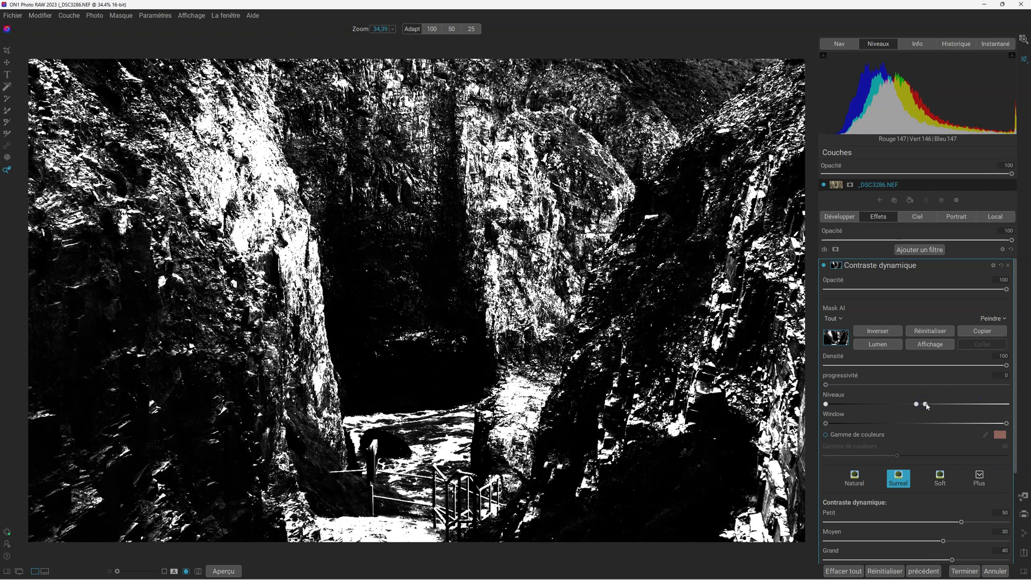
pyautogui.doubleClick(925, 405)
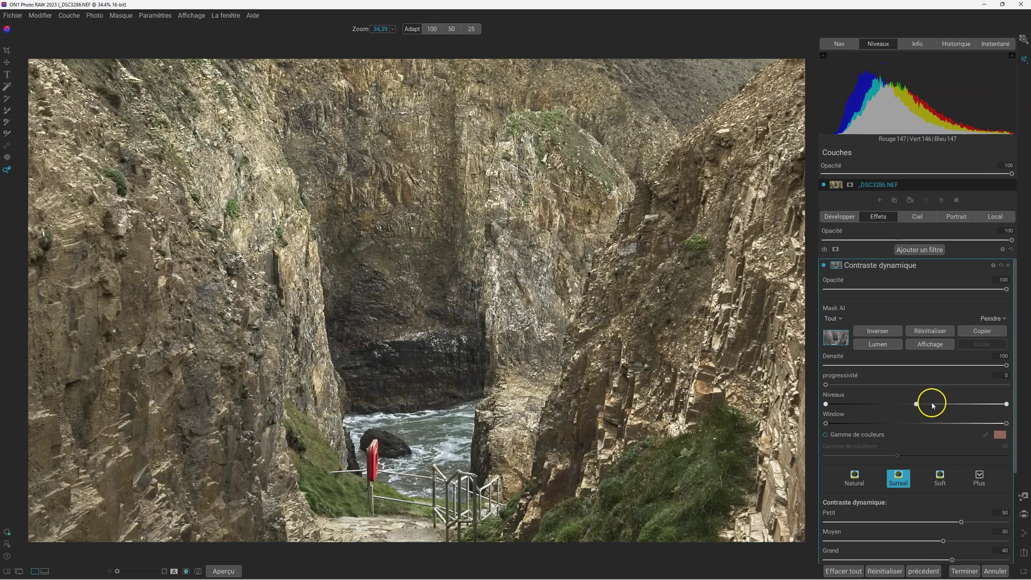
# - Try a raised Niveaux black point on the photo, restore it, and lower the white point to just above the midtone
pyautogui.moveTo(825, 403); pyautogui.dragTo(901, 407)
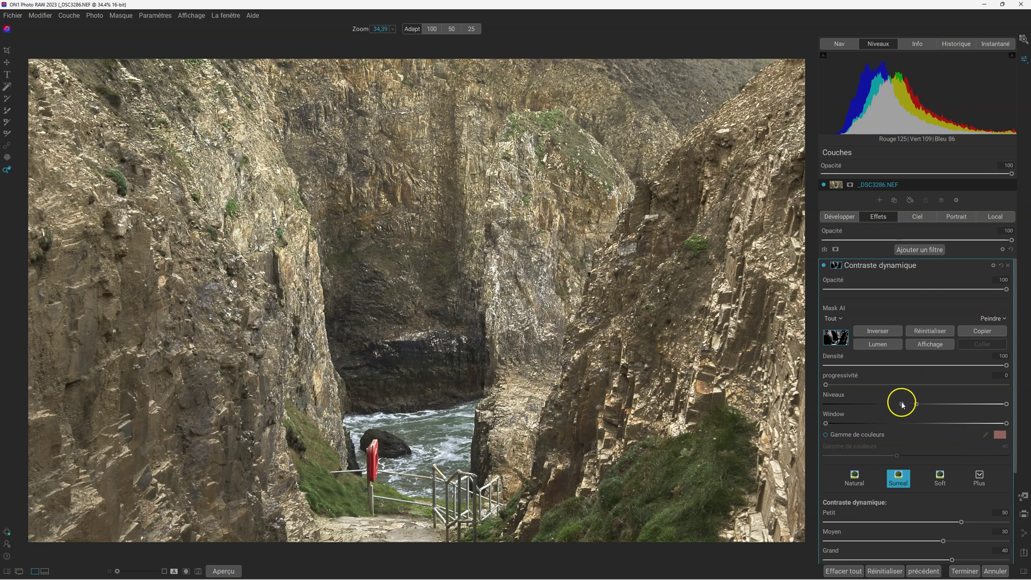
pyautogui.moveTo(901, 405); pyautogui.dragTo(825, 404)
pyautogui.click(1007, 404)
pyautogui.moveTo(998, 406); pyautogui.dragTo(924, 408)
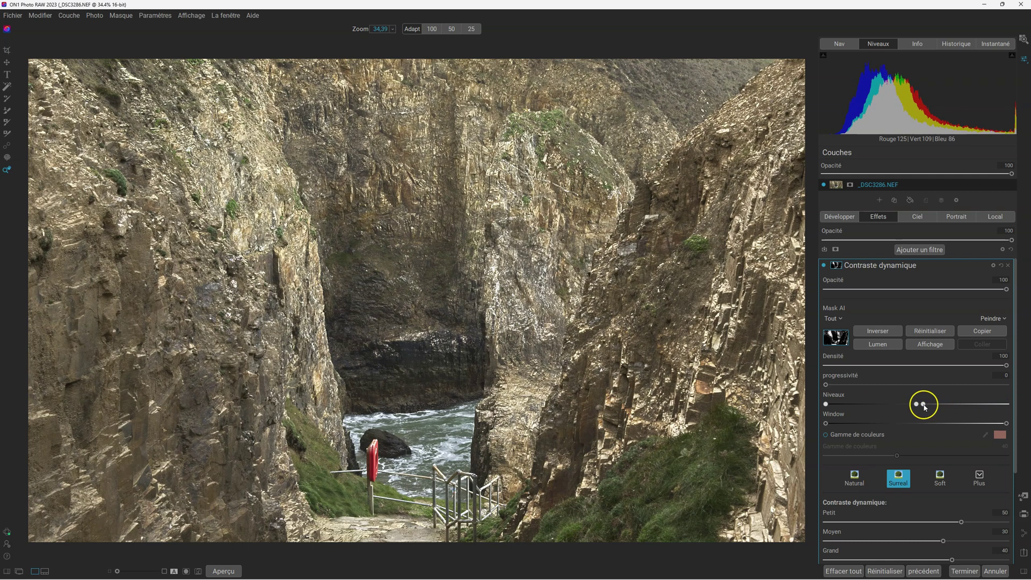
# - Try a lowered Niveaux midtone to extend the effect into darker rock on the photo, and reset the levels
pyautogui.click(917, 404)
pyautogui.moveTo(917, 405); pyautogui.dragTo(868, 407)
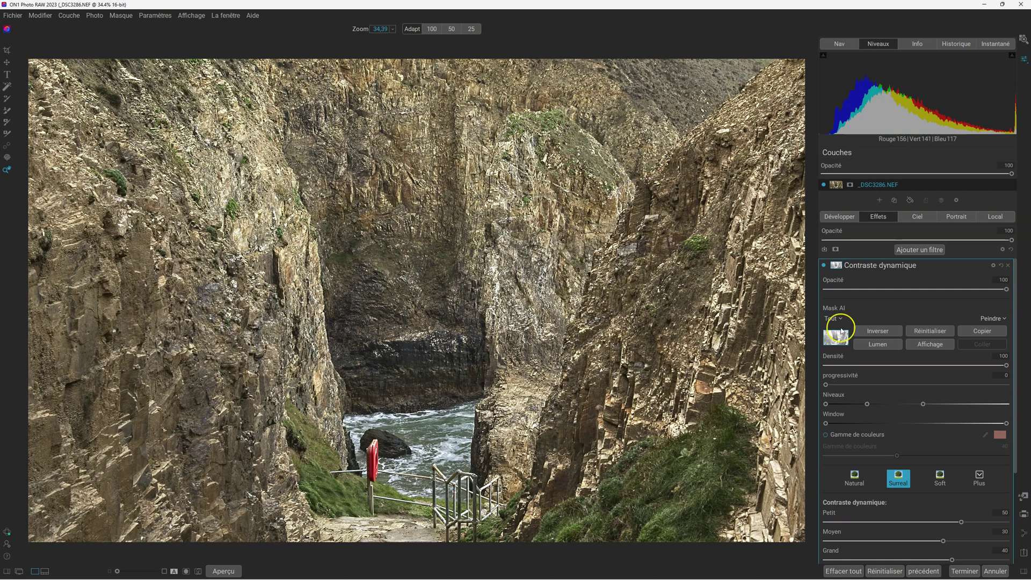
pyautogui.doubleClick(923, 405)
pyautogui.click(936, 394)
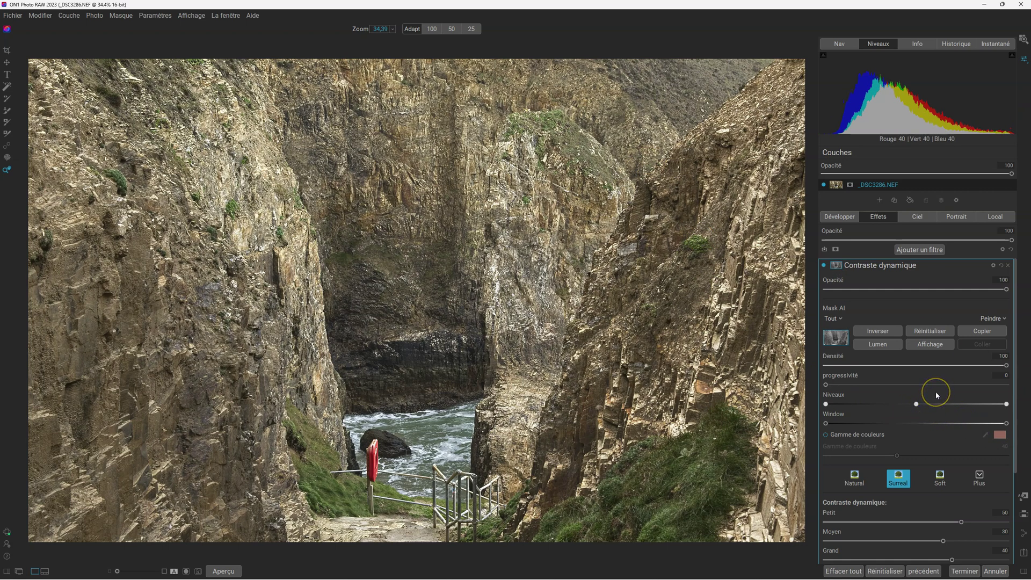
# - Show the mask, try its Niveaux black point and a white point just above the midtone, and restore both
pyautogui.press('o')
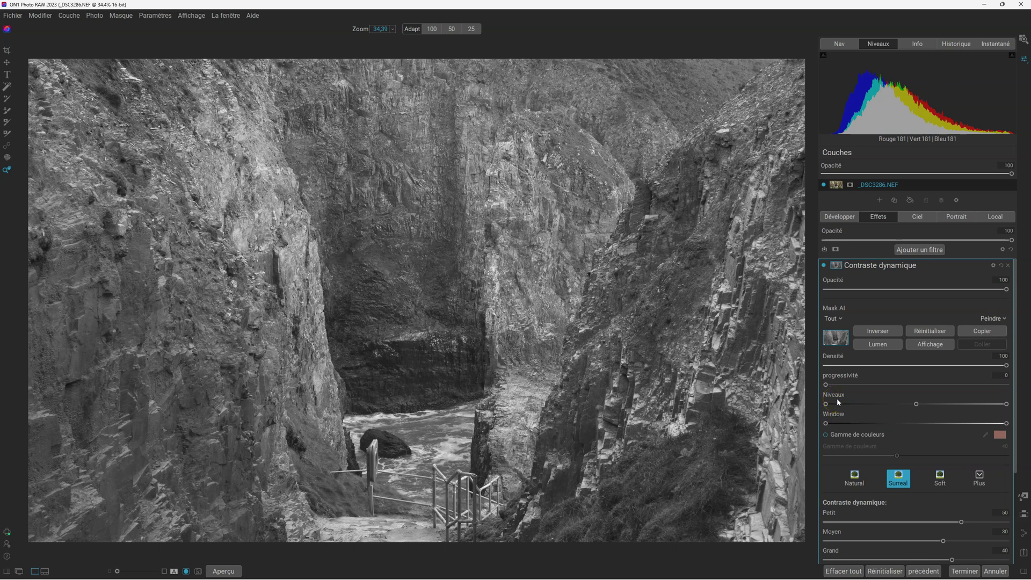
pyautogui.click(872, 378)
pyautogui.click(828, 407)
pyautogui.moveTo(834, 407)
pyautogui.mouseDown()
pyautogui.moveTo(903, 407)
pyautogui.moveTo(825, 406)
pyautogui.mouseUp()
pyautogui.moveTo(1006, 404); pyautogui.dragTo(1009, 402)
pyautogui.moveTo(1007, 406); pyautogui.dragTo(684, 280)
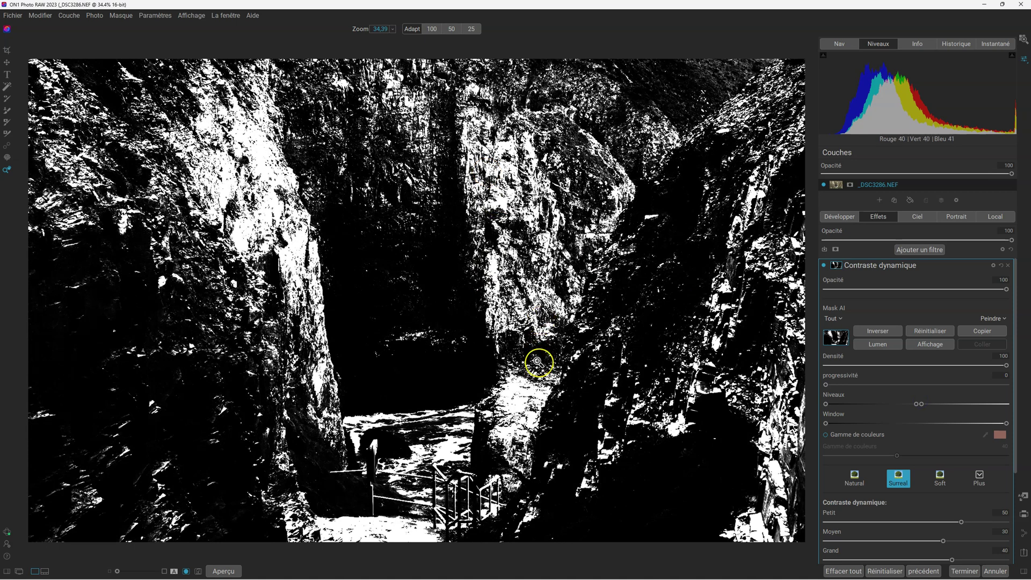
pyautogui.moveTo(923, 406); pyautogui.dragTo(1009, 403)
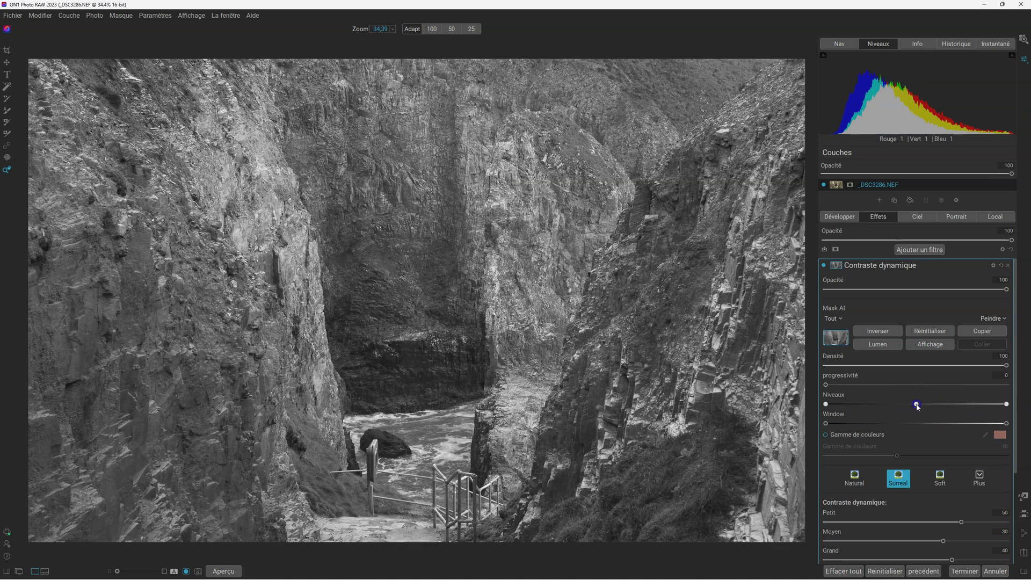
# - Invert the mask to target the dark areas, try a raised Niveaux black point, and return it to the minimum
pyautogui.moveTo(916, 406)
pyautogui.mouseDown()
pyautogui.moveTo(856, 405)
pyautogui.moveTo(965, 404)
pyautogui.moveTo(875, 404)
pyautogui.moveTo(961, 405)
pyautogui.moveTo(902, 404)
pyautogui.moveTo(936, 404)
pyautogui.moveTo(916, 404)
pyautogui.mouseUp()
pyautogui.click(879, 332)
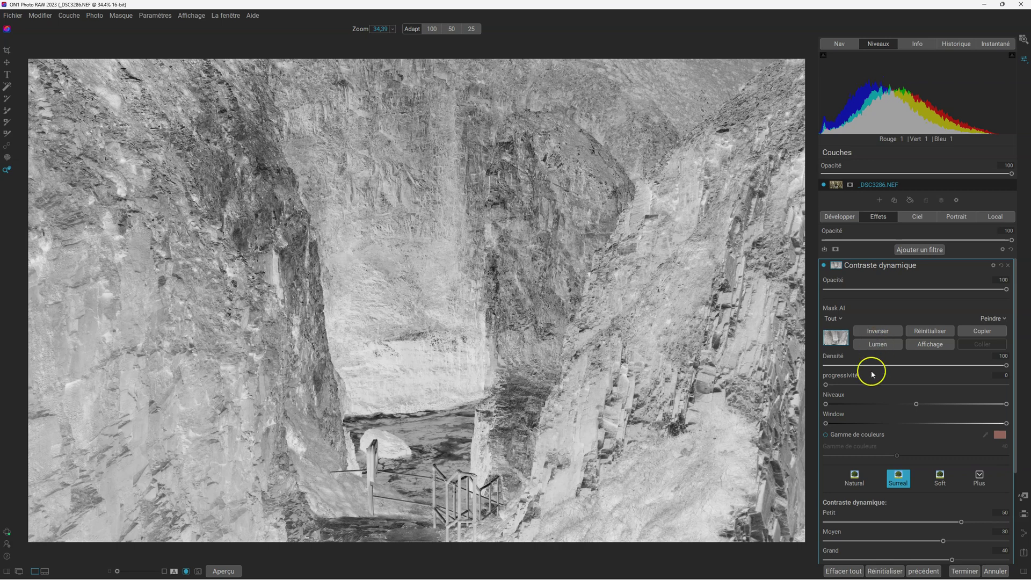
pyautogui.moveTo(827, 407); pyautogui.dragTo(890, 407)
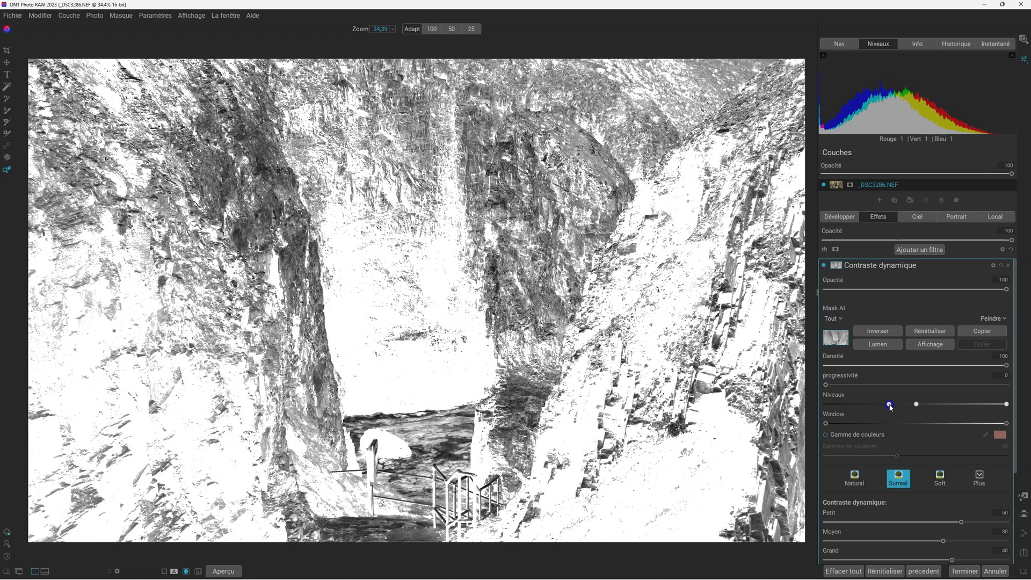
pyautogui.moveTo(889, 406); pyautogui.dragTo(770, 401)
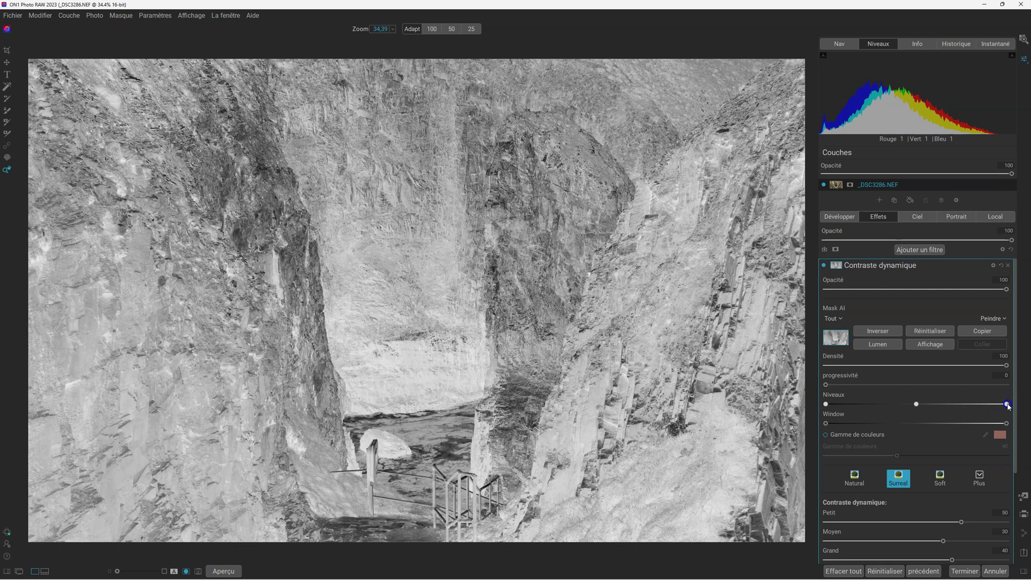
# - Try a lowered Niveaux white point and a raised midtone on the inverted mask, and restore both to their defaults
pyautogui.moveTo(995, 406); pyautogui.dragTo(917, 406)
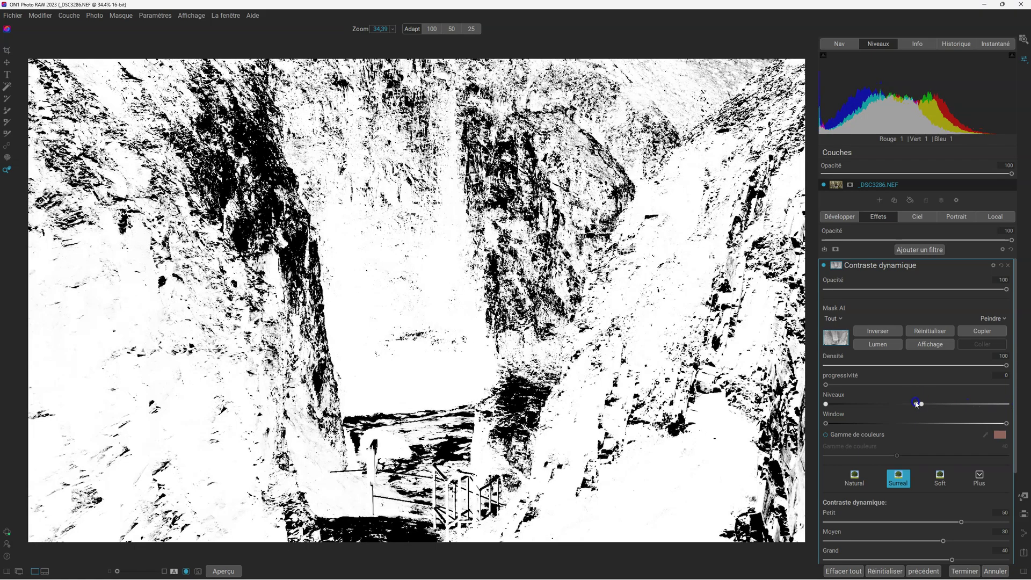
pyautogui.moveTo(917, 404); pyautogui.dragTo(954, 403)
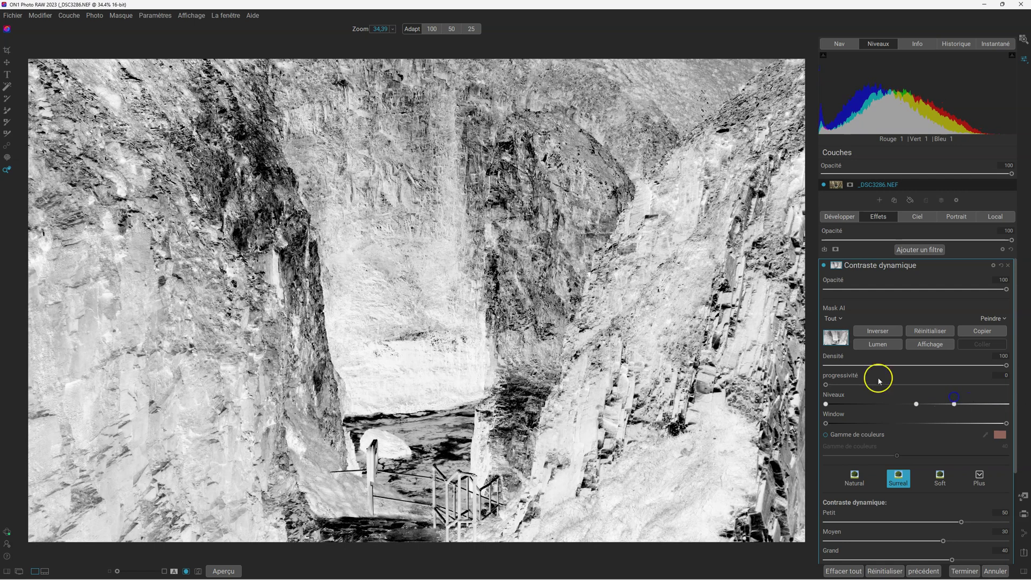
pyautogui.press('o')
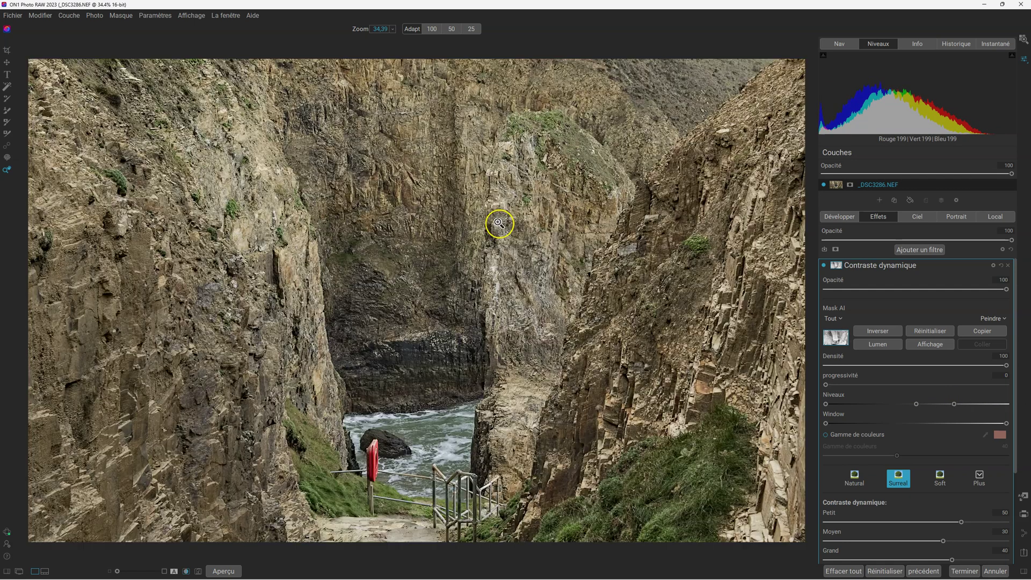
pyautogui.moveTo(955, 404); pyautogui.dragTo(1028, 403)
pyautogui.moveTo(960, 407)
pyautogui.mouseDown()
pyautogui.moveTo(856, 406)
pyautogui.moveTo(979, 408)
pyautogui.mouseUp()
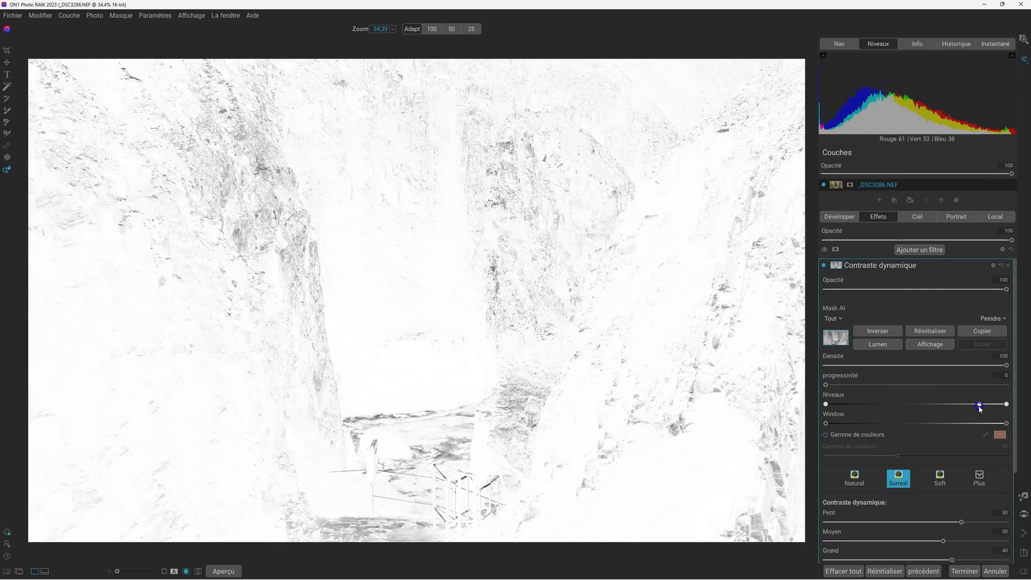
pyautogui.doubleClick(980, 404)
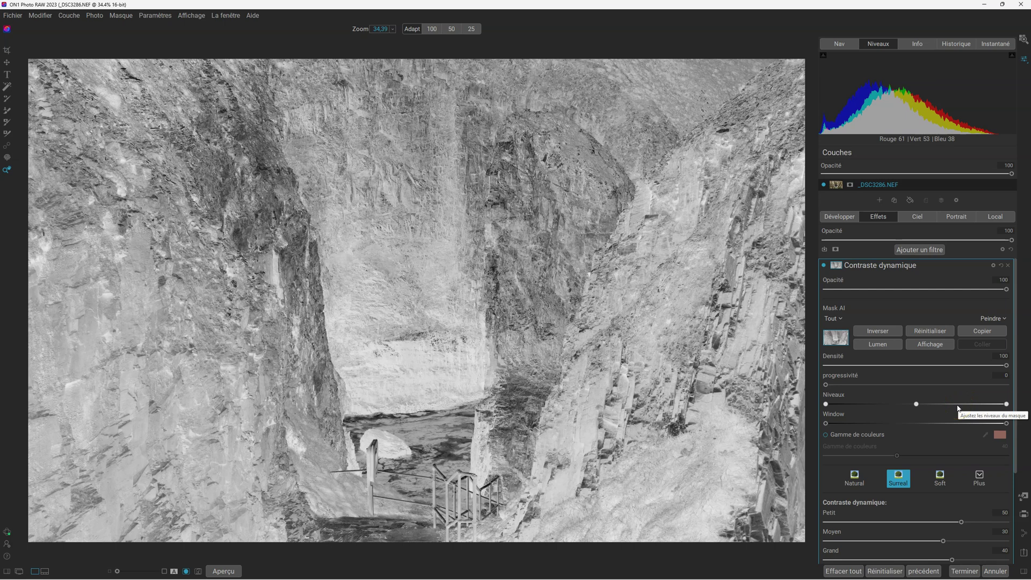
# - Switch the mask back to the light areas, raise its Niveaux black point close to the midtone, and lower the white point
pyautogui.click(889, 342)
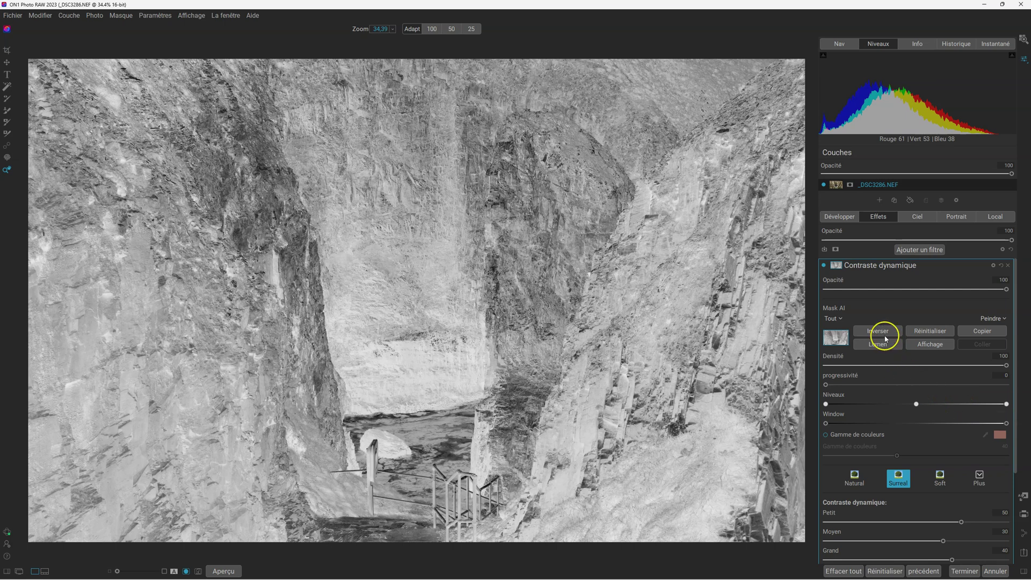
pyautogui.click(885, 336)
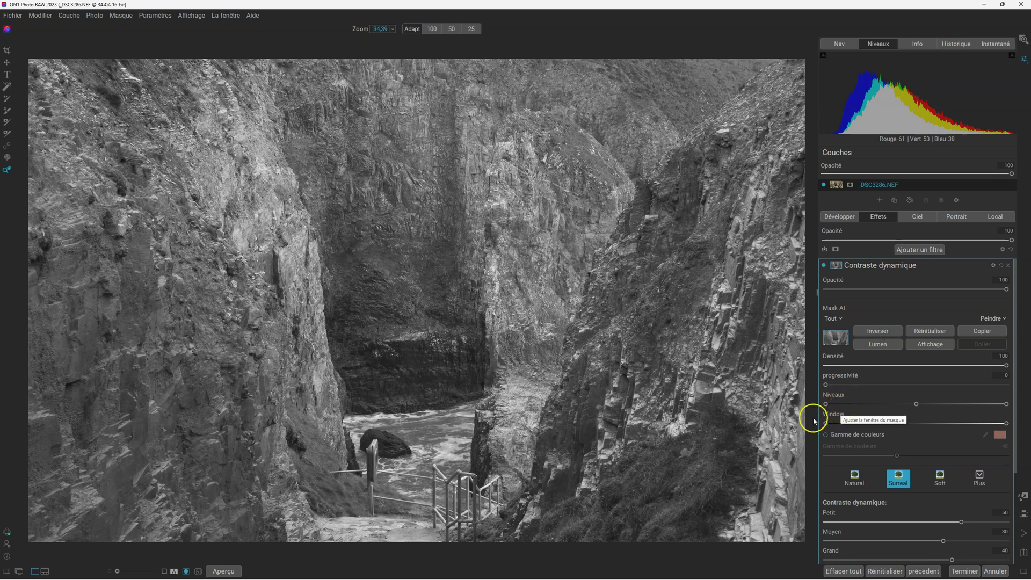
pyautogui.moveTo(827, 404); pyautogui.dragTo(888, 407)
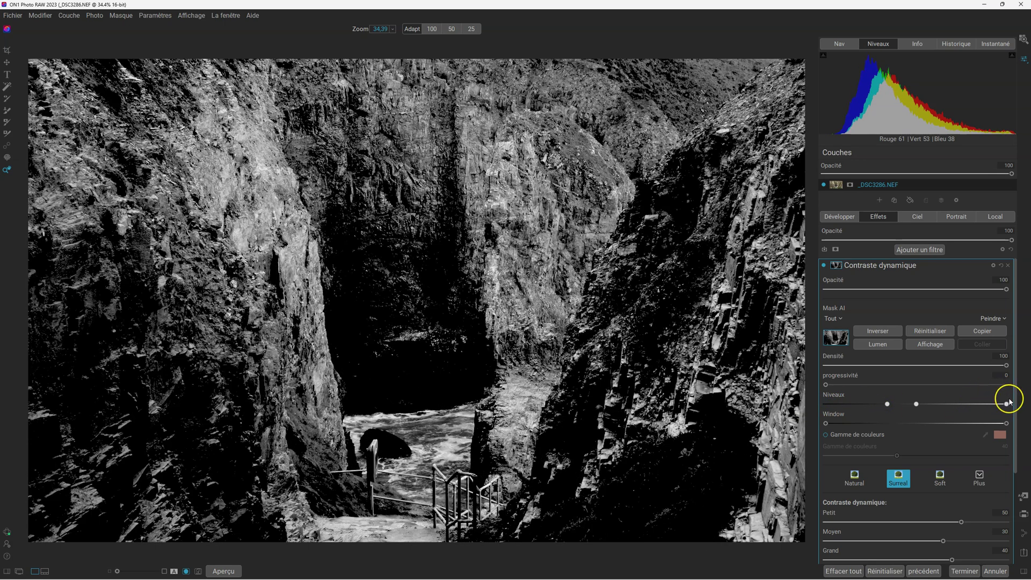
pyautogui.moveTo(1006, 403); pyautogui.dragTo(969, 406)
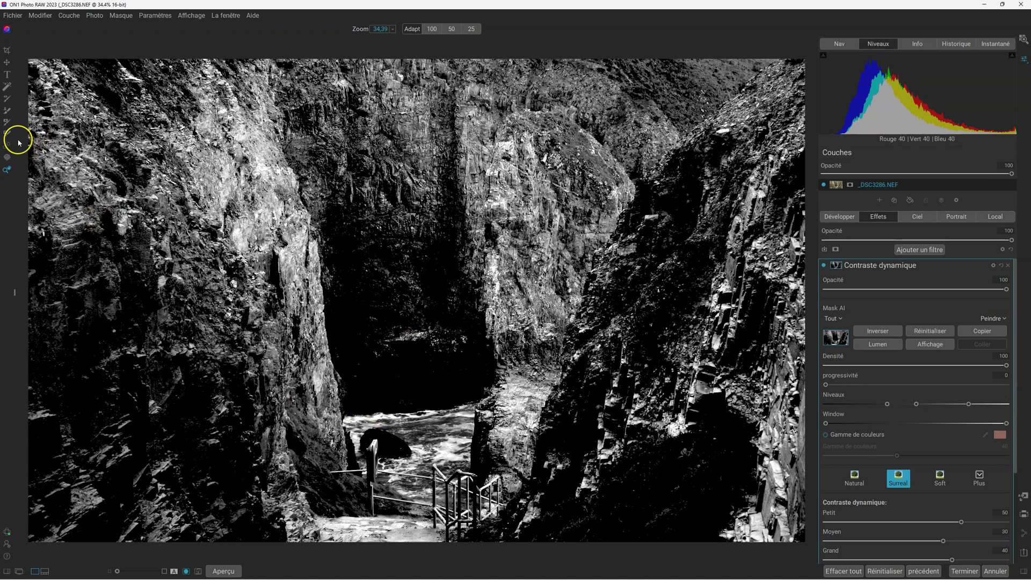
# - Paint out the outer areas of the luminosity mask around the central cliffs with a masking brush of size 1100 at 100 opacity
pyautogui.click(5, 122)
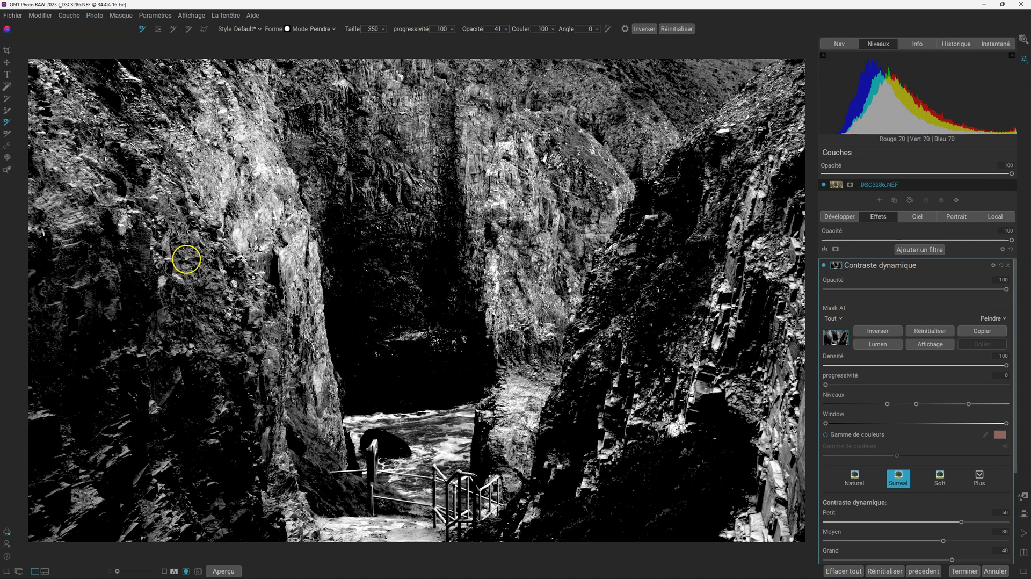
pyautogui.scroll(7, 183, 261)
pyautogui.scroll(8, 184, 260)
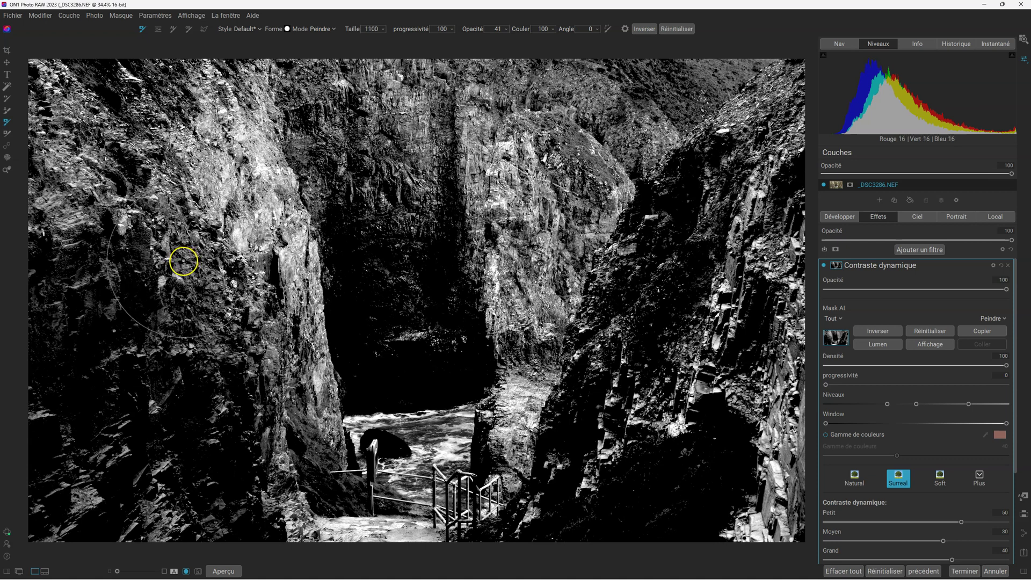
pyautogui.click(505, 31)
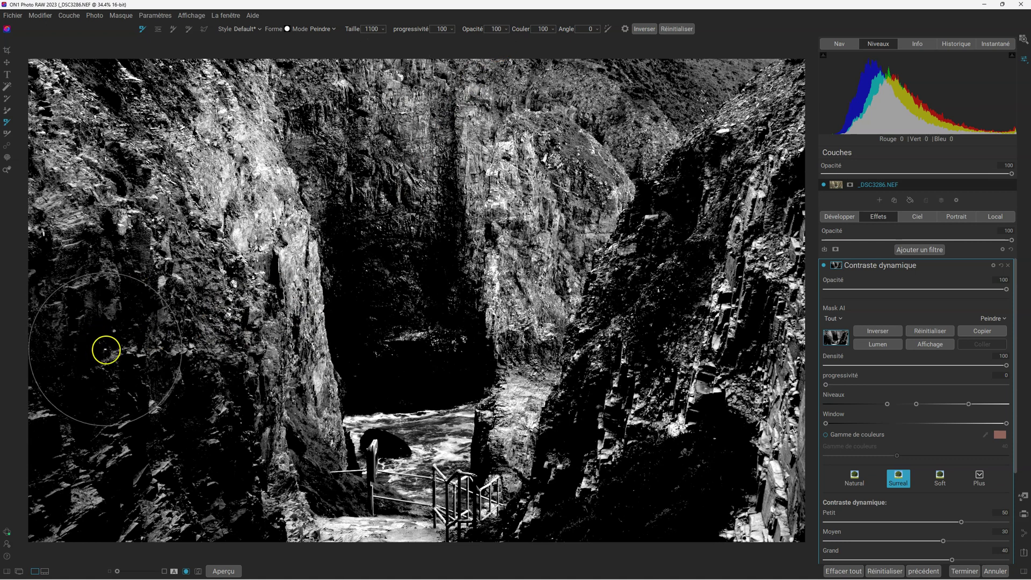
pyautogui.moveTo(165, 367)
pyautogui.mouseDown()
pyautogui.moveTo(92, 352)
pyautogui.moveTo(53, 423)
pyautogui.moveTo(64, 481)
pyautogui.moveTo(256, 501)
pyautogui.moveTo(529, 505)
pyautogui.moveTo(570, 534)
pyautogui.moveTo(720, 490)
pyautogui.moveTo(750, 316)
pyautogui.moveTo(751, 180)
pyautogui.moveTo(593, 396)
pyautogui.moveTo(591, 536)
pyautogui.moveTo(789, 530)
pyautogui.moveTo(646, 520)
pyautogui.moveTo(707, 456)
pyautogui.moveTo(780, 176)
pyautogui.moveTo(651, 7)
pyautogui.moveTo(273, 39)
pyautogui.moveTo(43, 113)
pyautogui.moveTo(63, 295)
pyautogui.moveTo(122, 200)
pyautogui.moveTo(132, 235)
pyautogui.moveTo(115, 232)
pyautogui.moveTo(173, 295)
pyautogui.mouseUp()
pyautogui.moveTo(690, 165)
pyautogui.mouseDown()
pyautogui.moveTo(619, 212)
pyautogui.moveTo(631, 146)
pyautogui.moveTo(546, 114)
pyautogui.mouseUp()
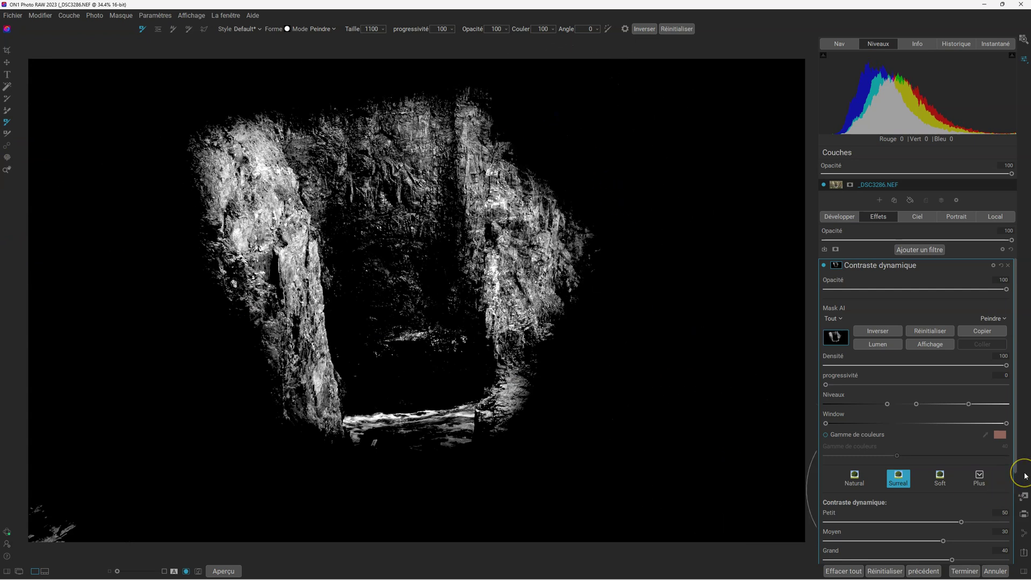
# - Compare the photo with the Contraste dynamique filter off and on through the painted mask, and show the mask again
pyautogui.click(926, 379)
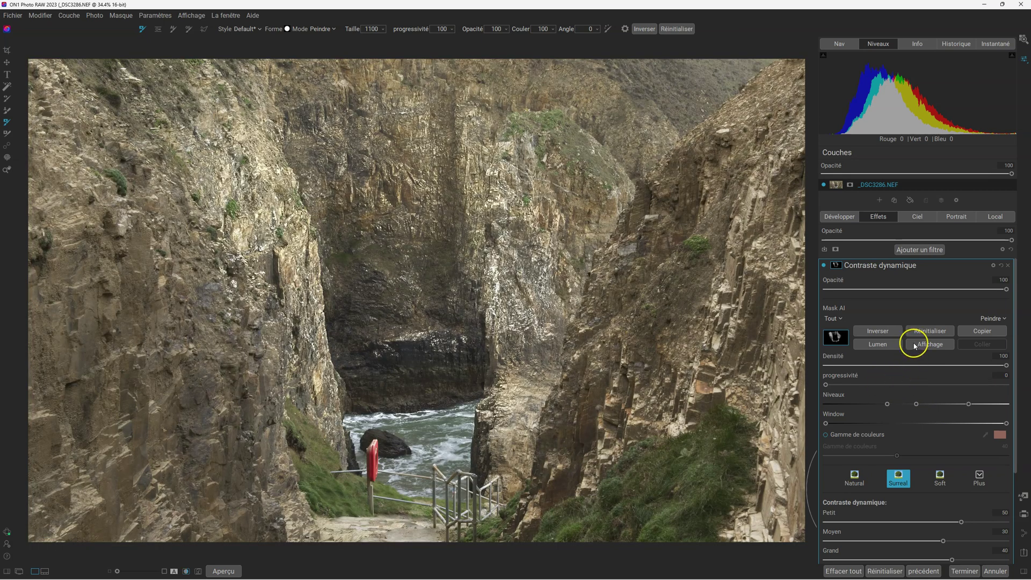
pyautogui.click(824, 265)
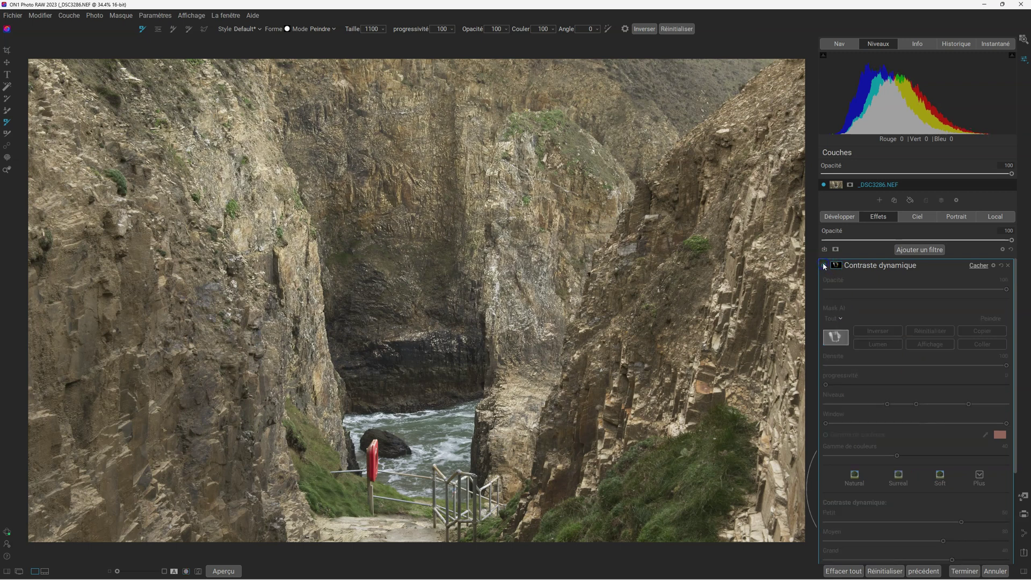
pyautogui.click(824, 265)
pyautogui.click(824, 265)
pyautogui.click(824, 266)
pyautogui.click(824, 266)
pyautogui.click(824, 265)
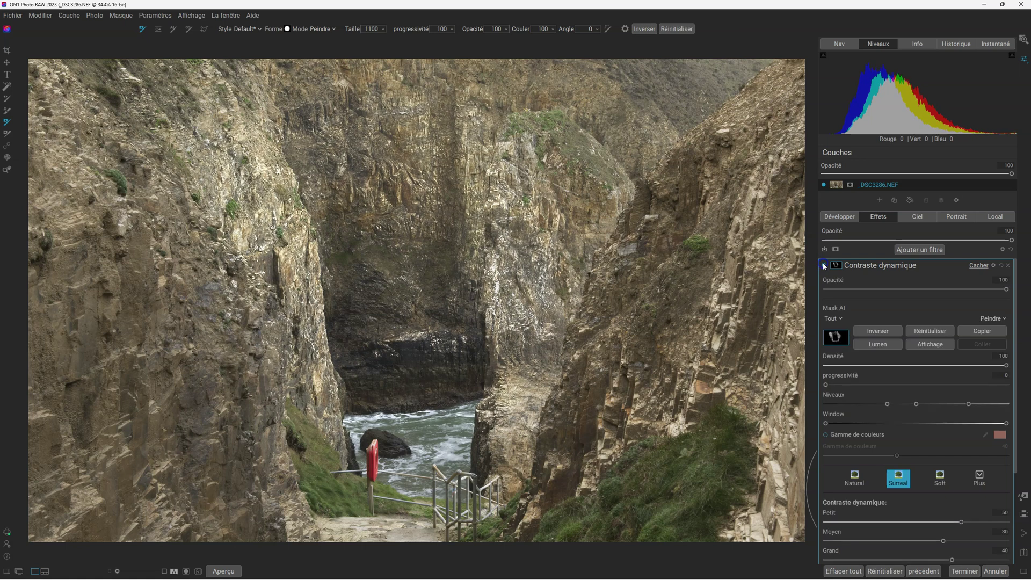
pyautogui.click(824, 266)
pyautogui.click(824, 265)
pyautogui.click(824, 266)
pyautogui.click(824, 266)
pyautogui.press('o')
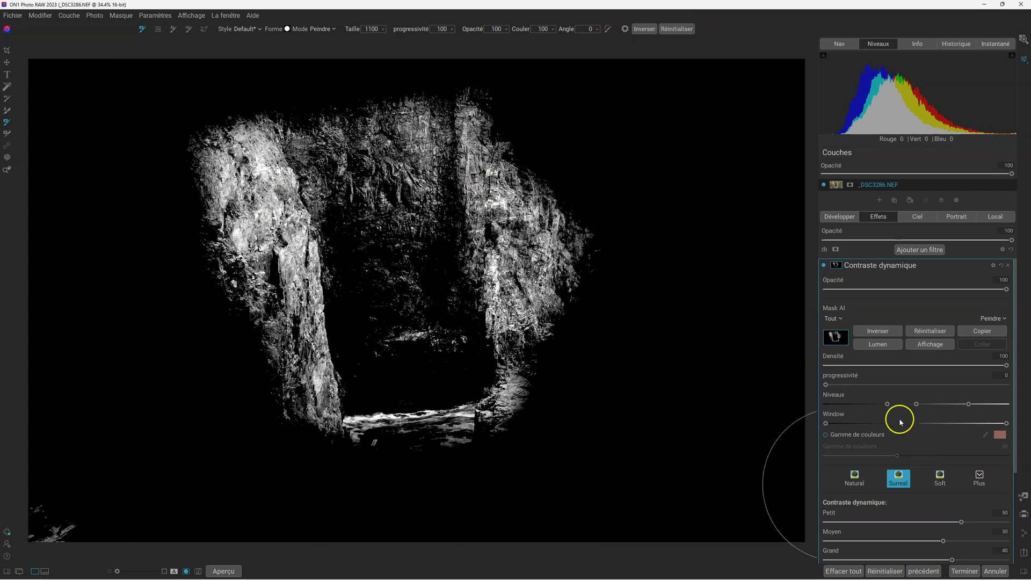
# - Return the Niveaux black point to the minimum, lower the midtone, and paint out leftover grey areas around the mask's edges
pyautogui.moveTo(889, 407); pyautogui.dragTo(803, 414)
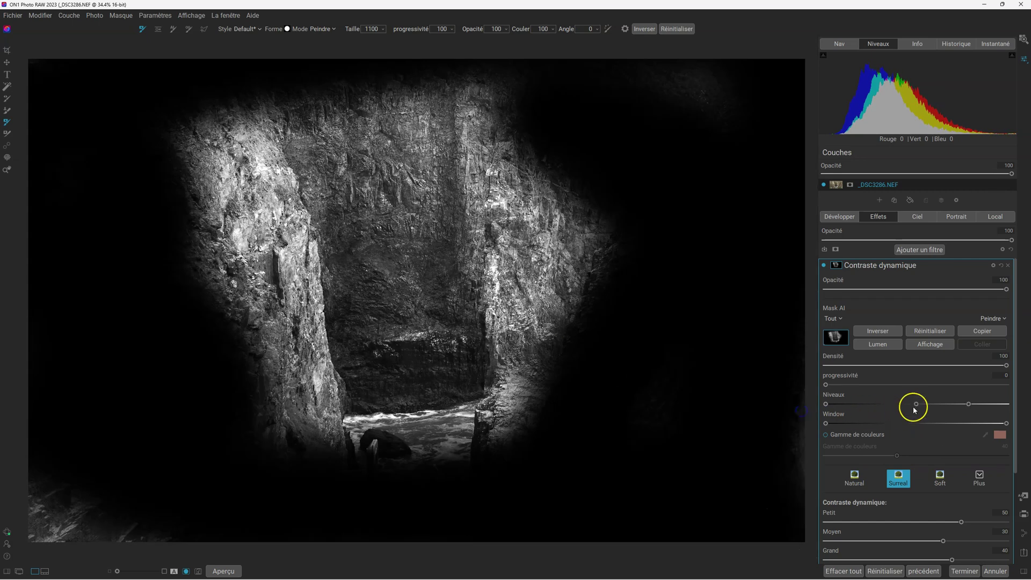
pyautogui.moveTo(918, 405); pyautogui.dragTo(881, 403)
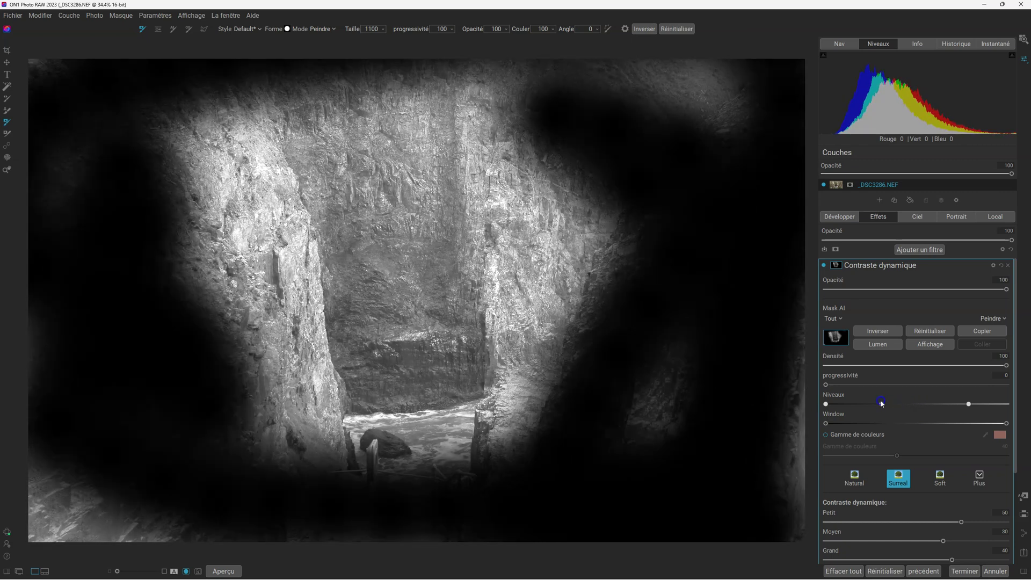
pyautogui.moveTo(678, 453)
pyautogui.mouseDown()
pyautogui.moveTo(696, 362)
pyautogui.moveTo(635, 466)
pyautogui.moveTo(674, 410)
pyautogui.mouseUp()
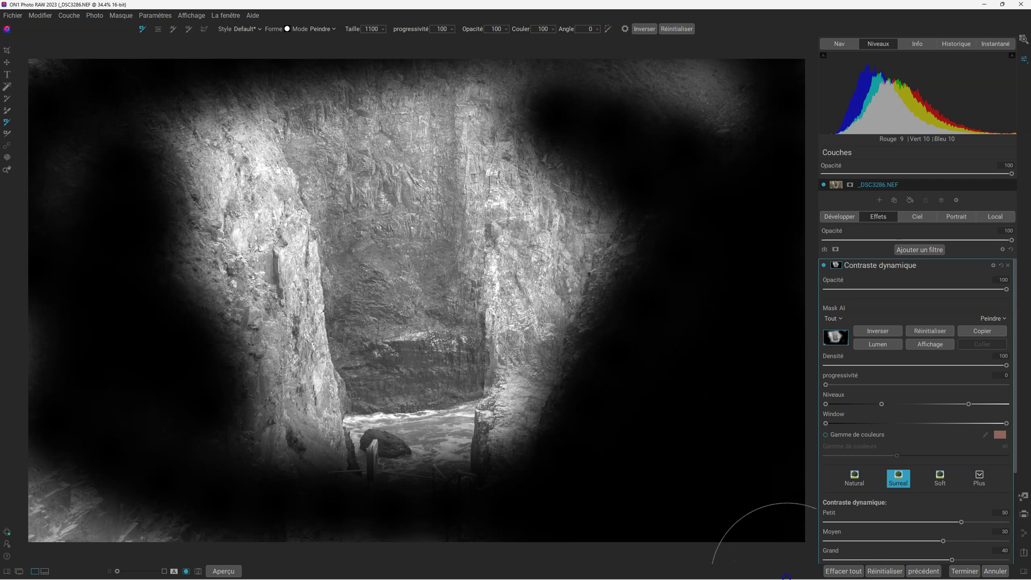
pyautogui.moveTo(621, 574)
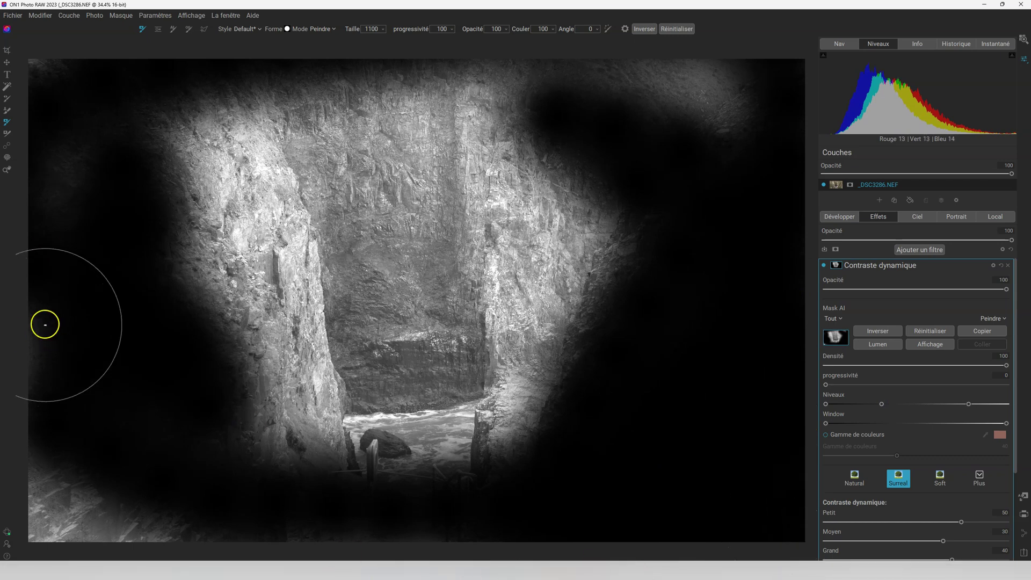
pyautogui.moveTo(51, 524)
pyautogui.mouseDown()
pyautogui.moveTo(61, 538)
pyautogui.moveTo(85, 502)
pyautogui.moveTo(362, 575)
pyautogui.moveTo(714, 573)
pyautogui.mouseUp()
pyautogui.moveTo(687, 87)
pyautogui.mouseDown()
pyautogui.moveTo(643, 99)
pyautogui.moveTo(580, 88)
pyautogui.mouseUp()
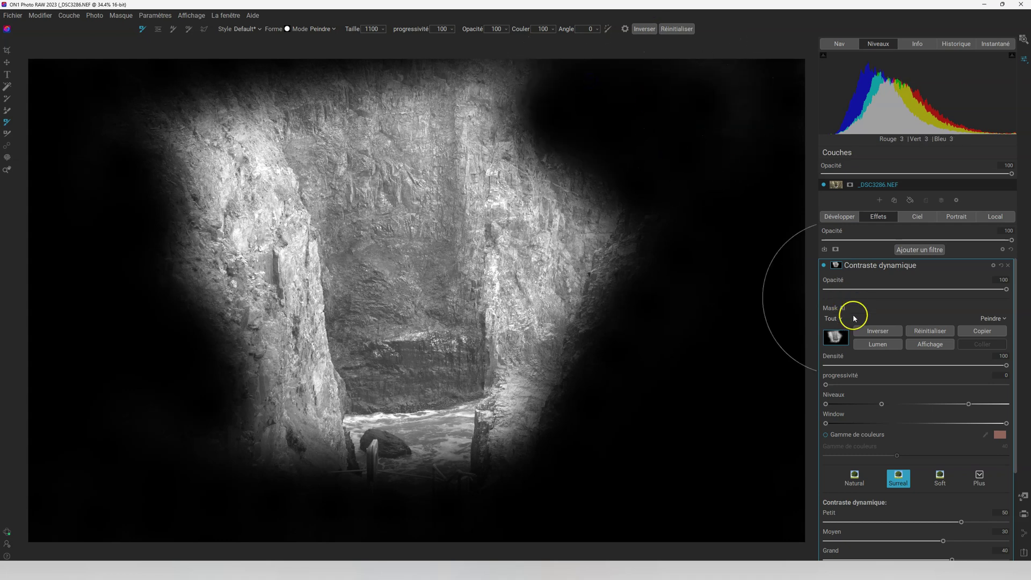
# - Raise the Niveaux white point to the maximum and paint out the remaining traces in the mask's upper right area
pyautogui.moveTo(977, 406); pyautogui.dragTo(1021, 406)
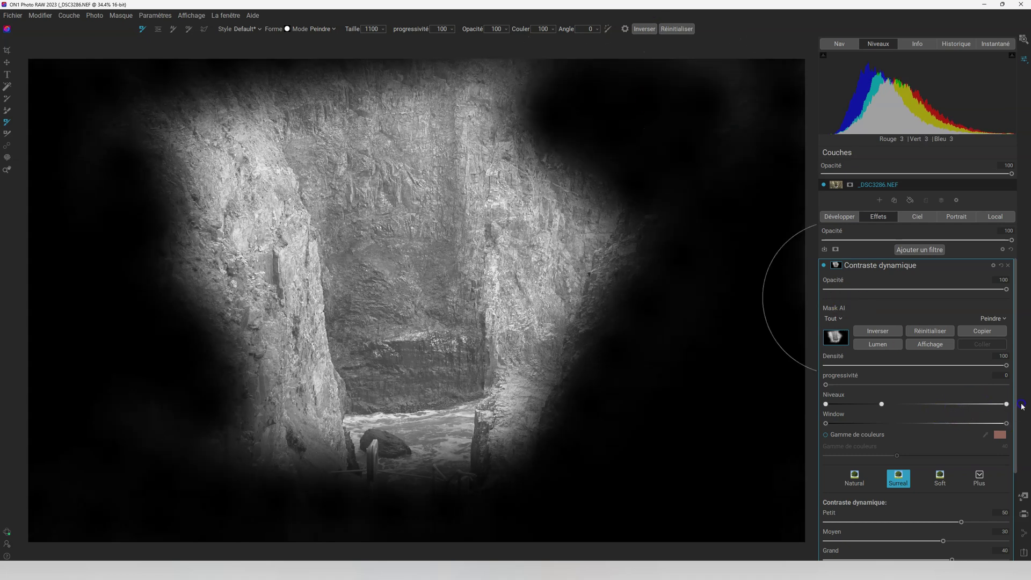
pyautogui.moveTo(951, 406); pyautogui.dragTo(1028, 415)
pyautogui.moveTo(691, 101)
pyautogui.mouseDown()
pyautogui.moveTo(736, 79)
pyautogui.moveTo(773, 102)
pyautogui.mouseUp()
pyautogui.moveTo(729, 70)
pyautogui.mouseDown()
pyautogui.moveTo(780, 69)
pyautogui.moveTo(557, 65)
pyautogui.moveTo(568, 67)
pyautogui.mouseUp()
# - Recentre the Niveaux midtone, raise the black point, and lower the white point strongly to harden the painted mask
pyautogui.moveTo(884, 403); pyautogui.dragTo(911, 400)
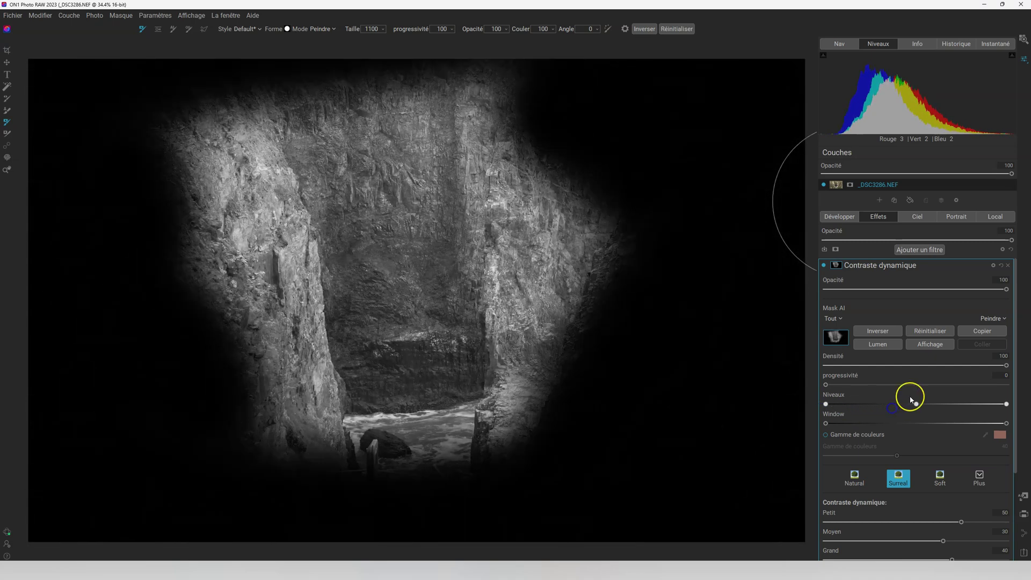
pyautogui.moveTo(1008, 407)
pyautogui.mouseDown()
pyautogui.moveTo(940, 407)
pyautogui.moveTo(1028, 407)
pyautogui.mouseUp()
pyautogui.moveTo(827, 407); pyautogui.dragTo(887, 400)
pyautogui.moveTo(1006, 405); pyautogui.dragTo(893, 408)
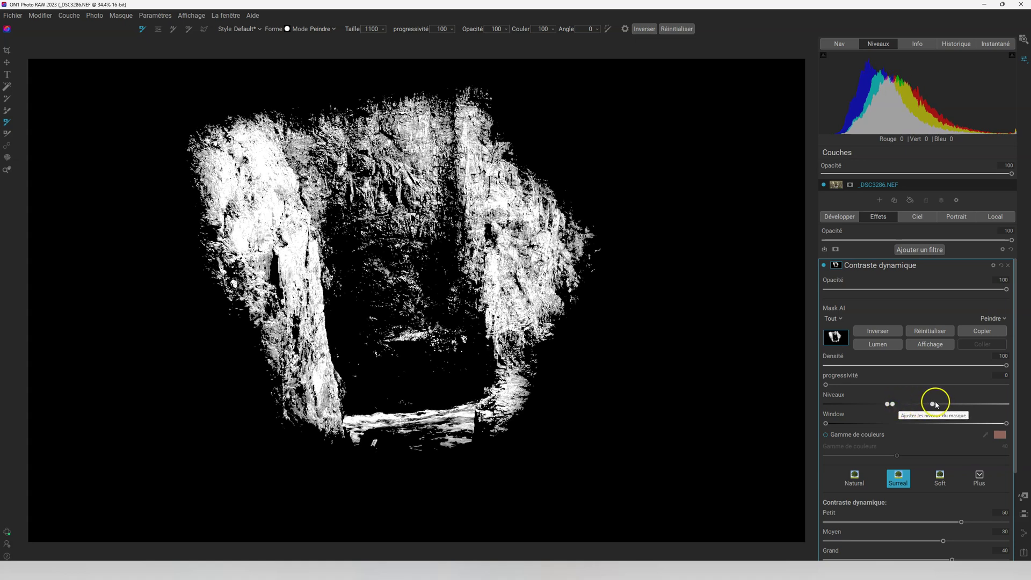
# - Reset the mask to a fresh luminosity mask and add a Fond linéaire gradient that hides the lower part of the photo
pyautogui.click(931, 329)
pyautogui.click(883, 344)
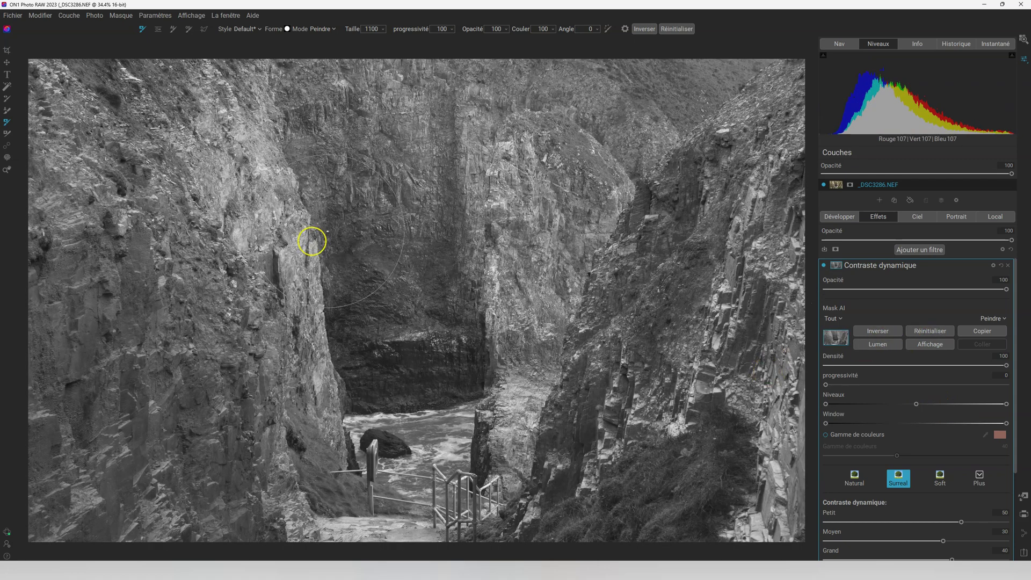
pyautogui.click(158, 31)
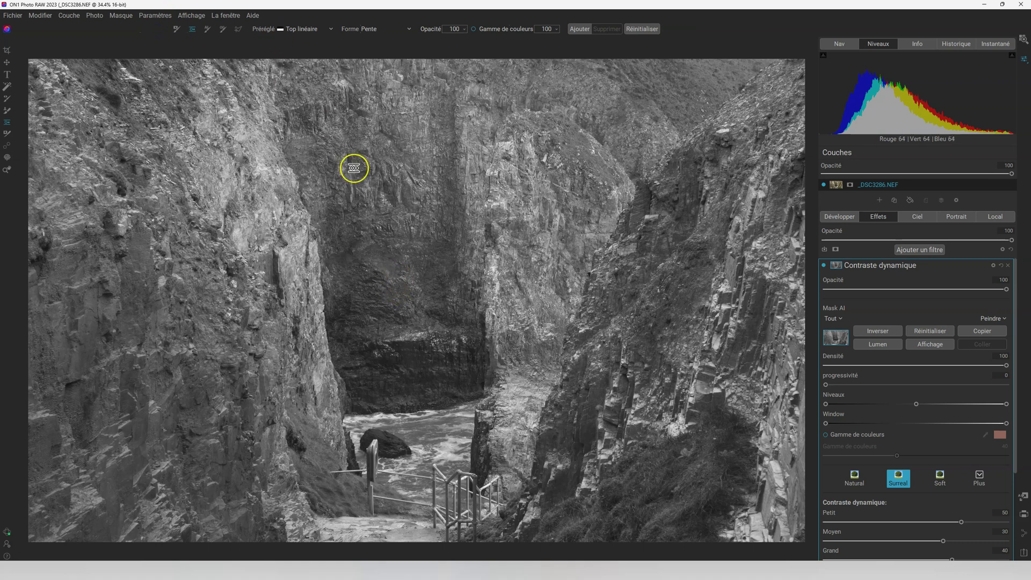
pyautogui.click(281, 31)
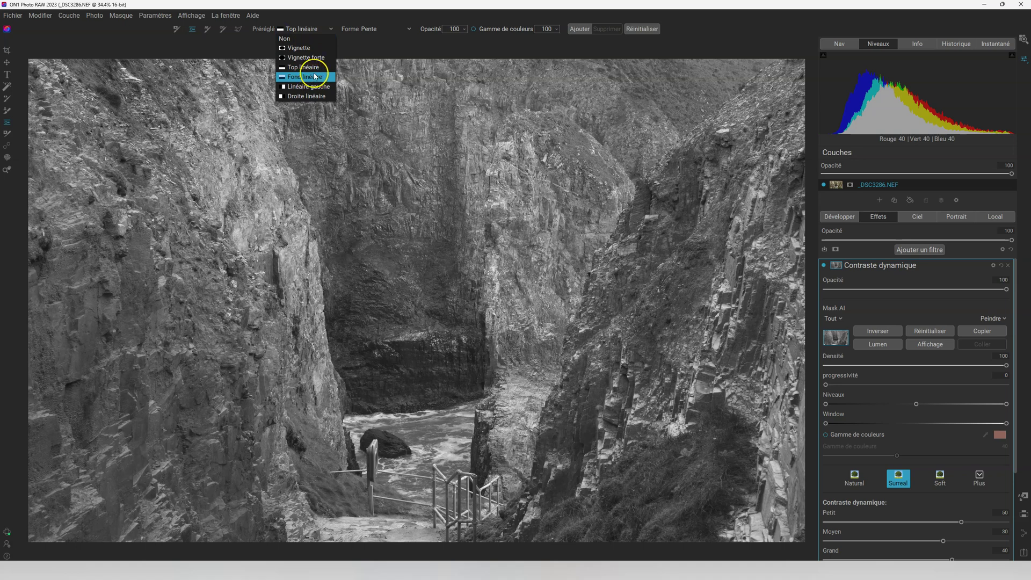
pyautogui.click(315, 77)
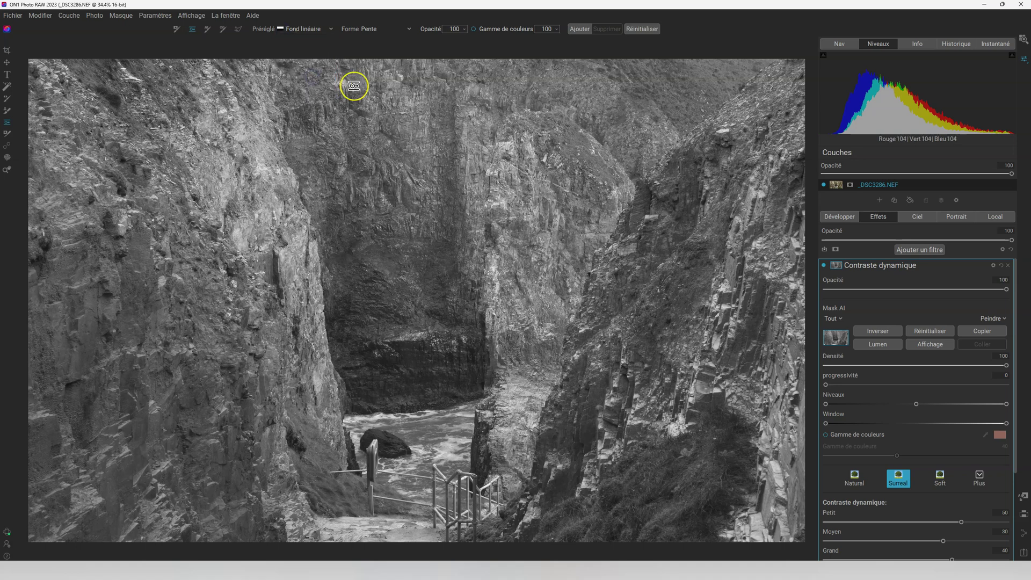
pyautogui.click(387, 109)
pyautogui.moveTo(386, 113); pyautogui.dragTo(381, 324)
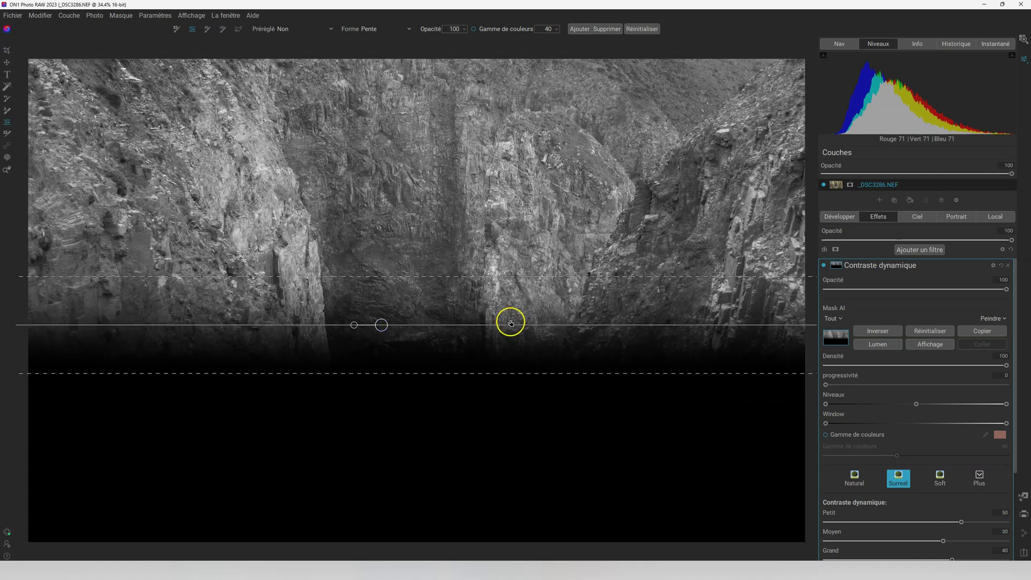
# - Compare the photo with the filter off and on through the luminosity and gradient mask, and return to the mask view
pyautogui.click(919, 349)
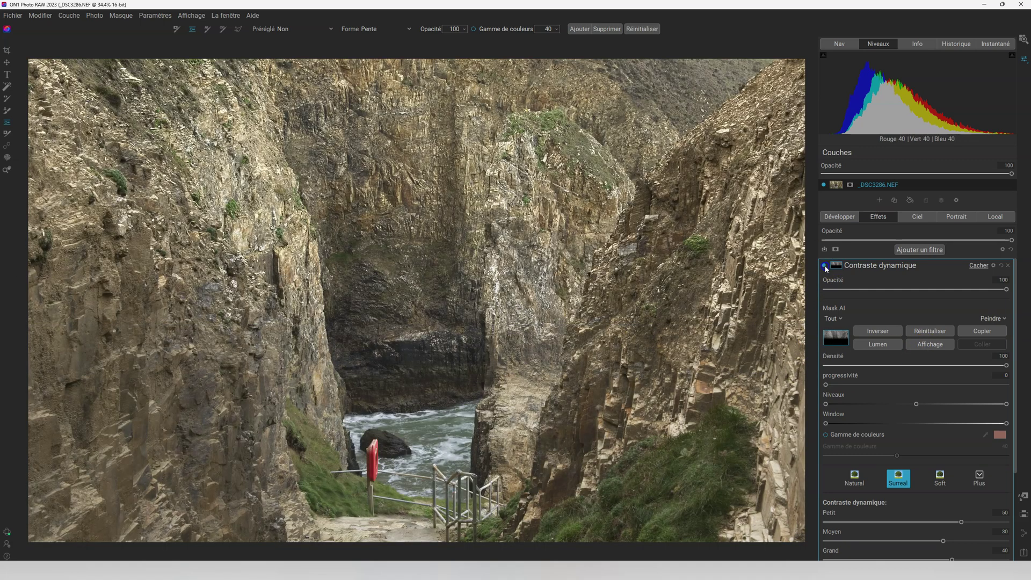
pyautogui.click(824, 265)
pyautogui.click(824, 265)
pyautogui.click(824, 266)
pyautogui.click(824, 265)
pyautogui.click(824, 266)
pyautogui.click(825, 266)
pyautogui.click(933, 345)
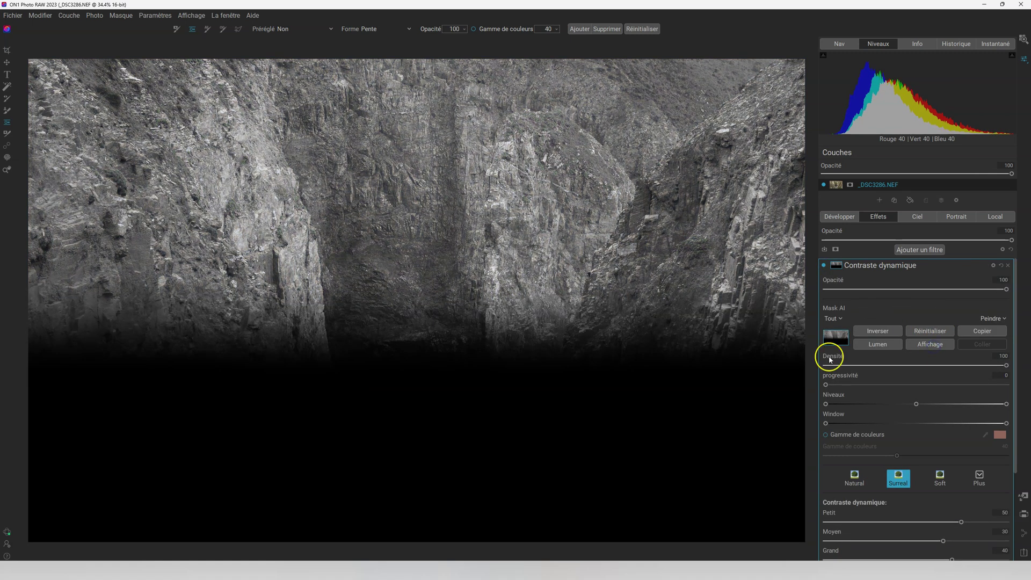
# - Reset the filter's mask and delete the Contraste dynamique filter from the photo
pyautogui.click(941, 346)
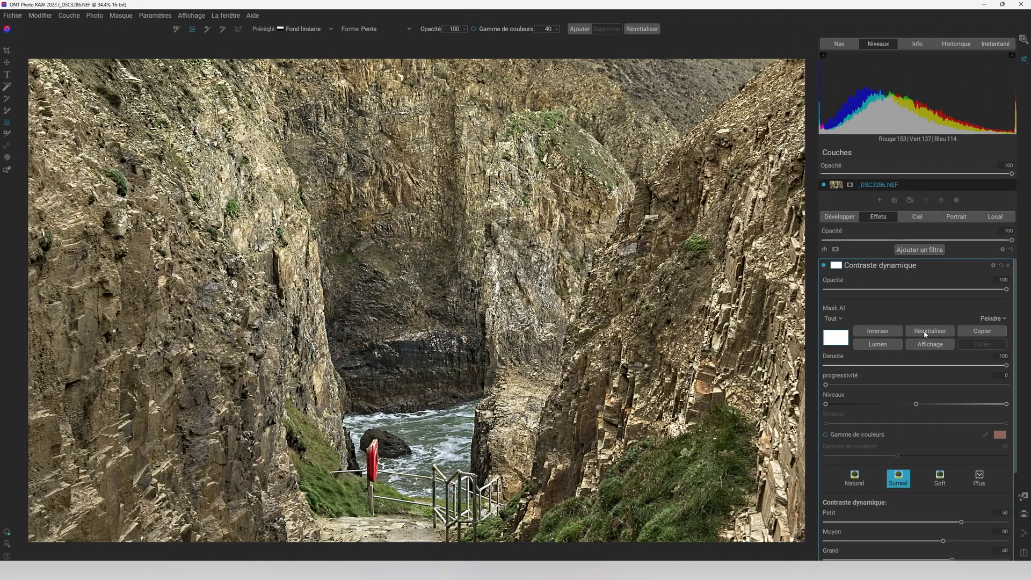
pyautogui.click(1008, 266)
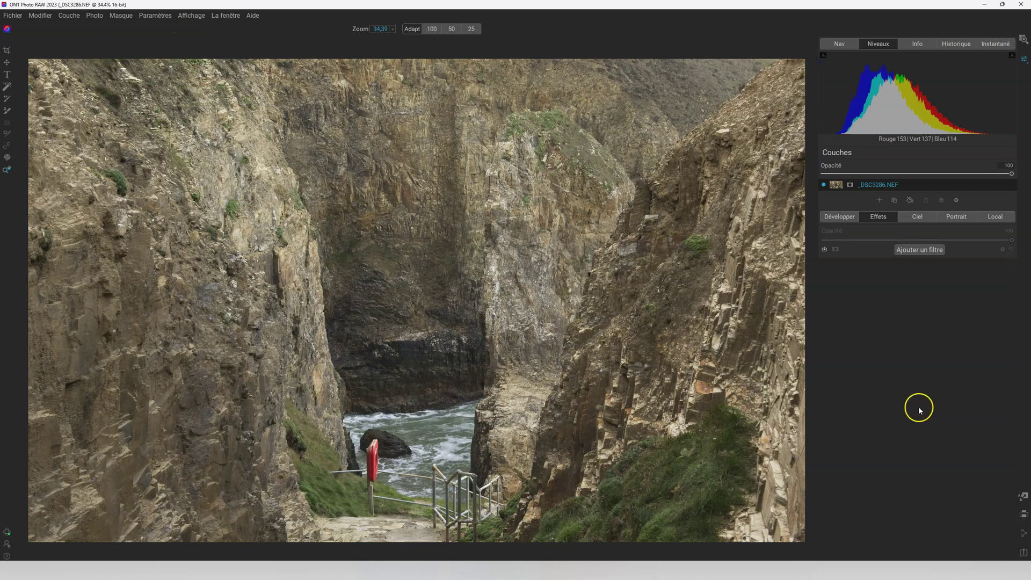